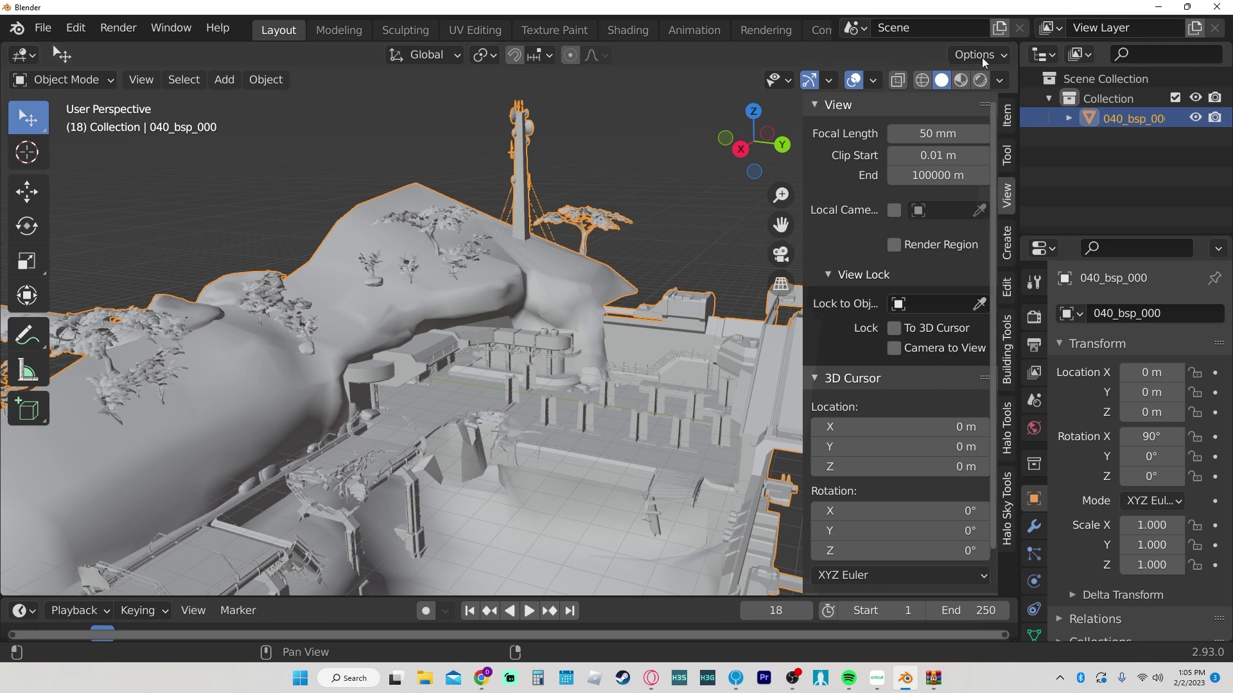
Scroll down to the Singleplayer maps and click the 040_voi (The Storm) download link.
left_click(966, 80)
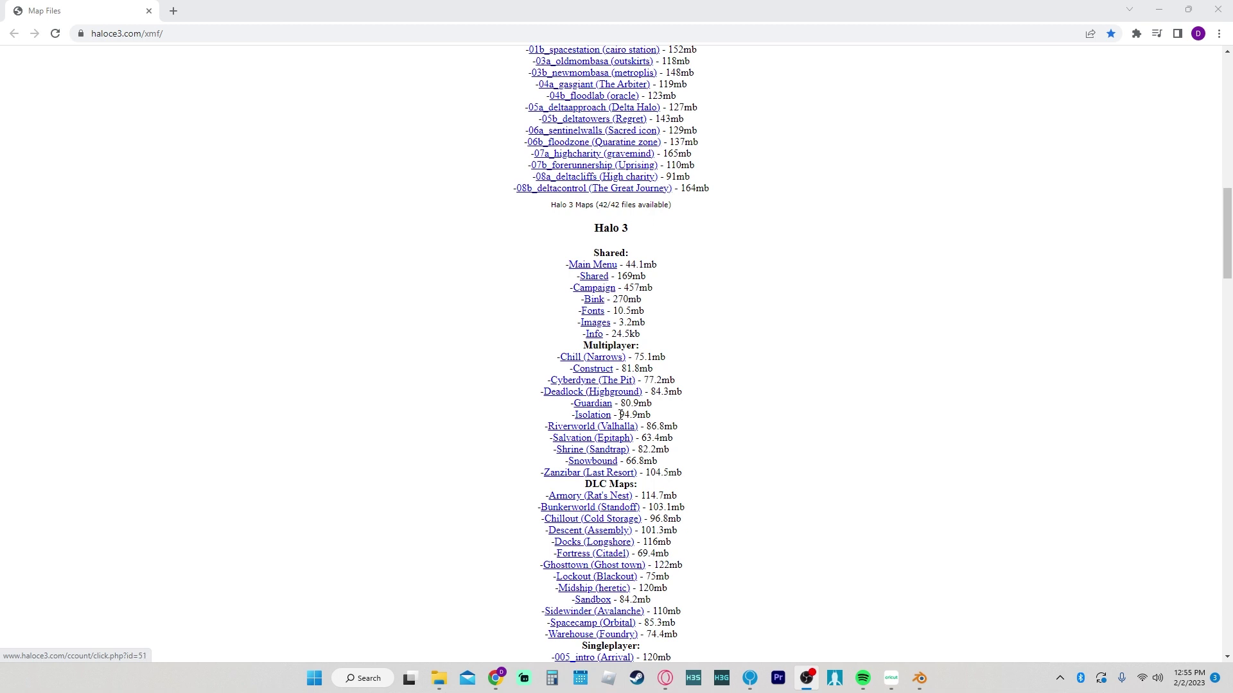
scroll(622, 421, "down", 1)
scroll(623, 422, "down", 4)
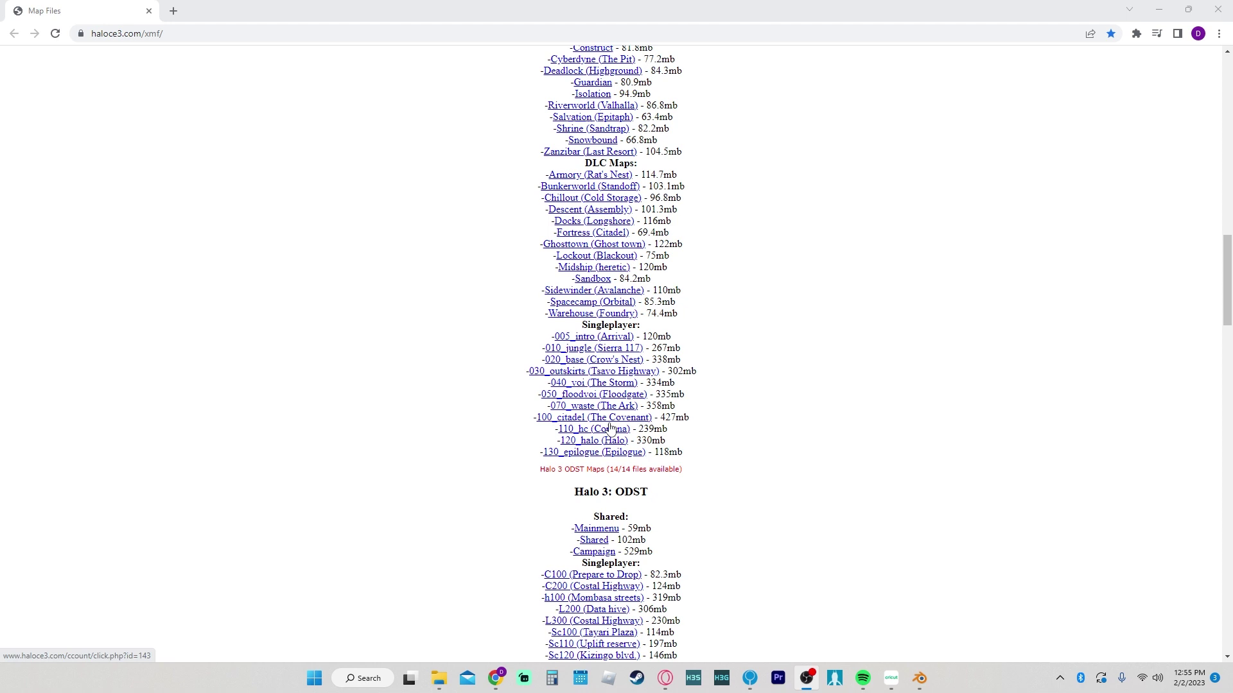
left_click(587, 385)
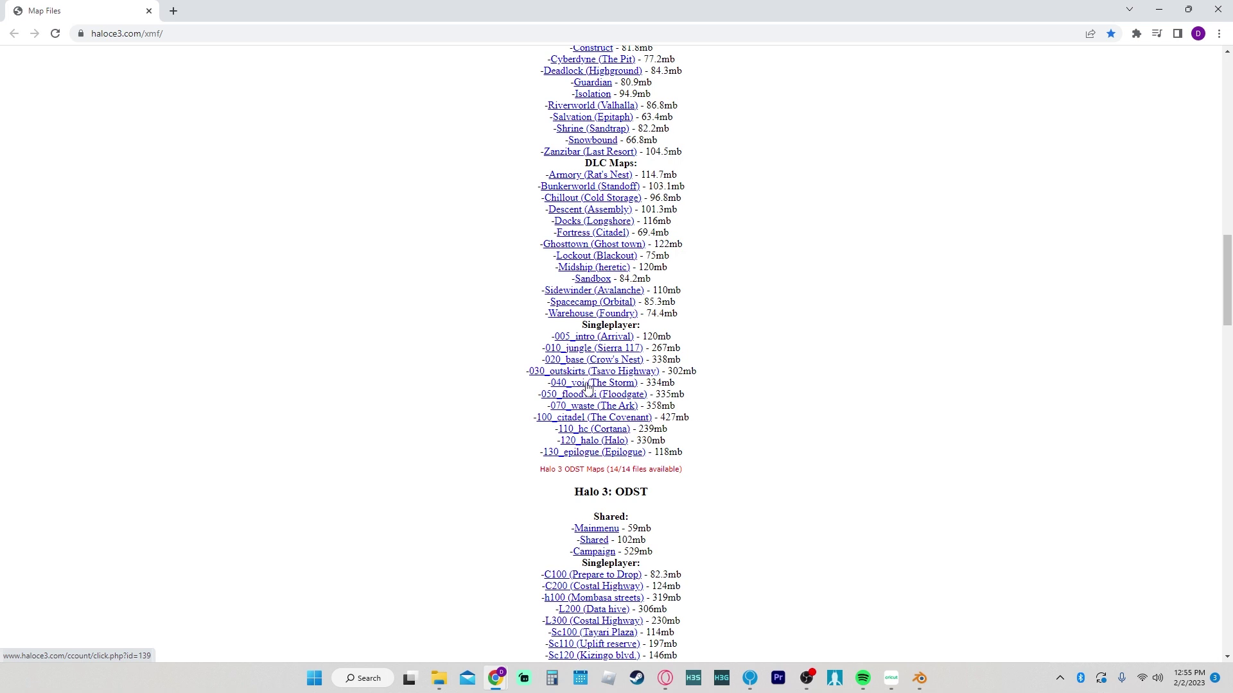
Copy the 040_voi link address and load it in a new tab to start the download.
right_click(617, 383)
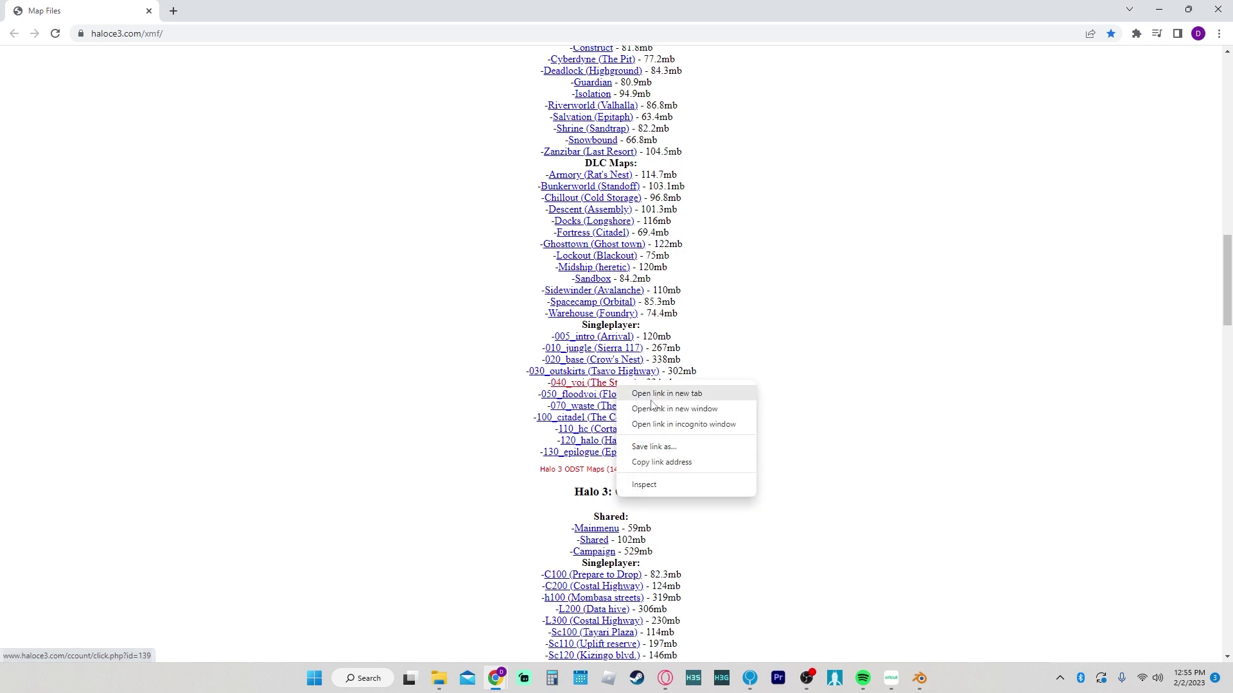
left_click(668, 463)
left_click(174, 11)
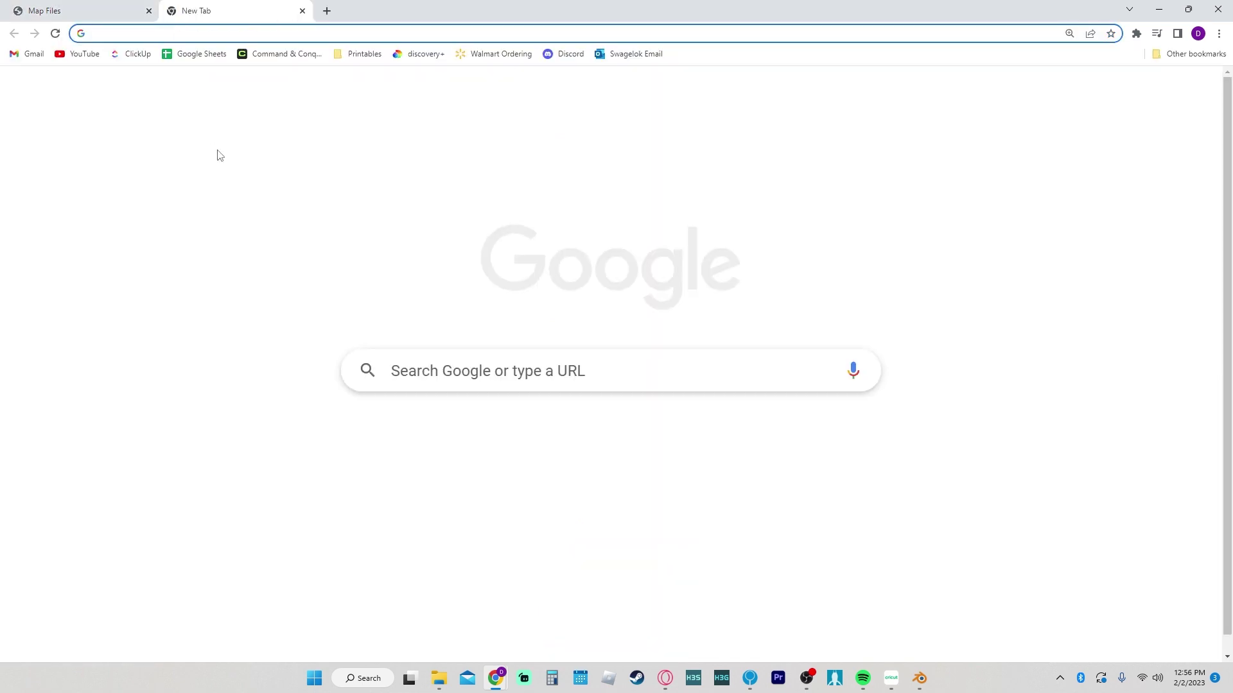
type("http://www.haloce3.com/ccount/click.php?id=139")
key("Return")
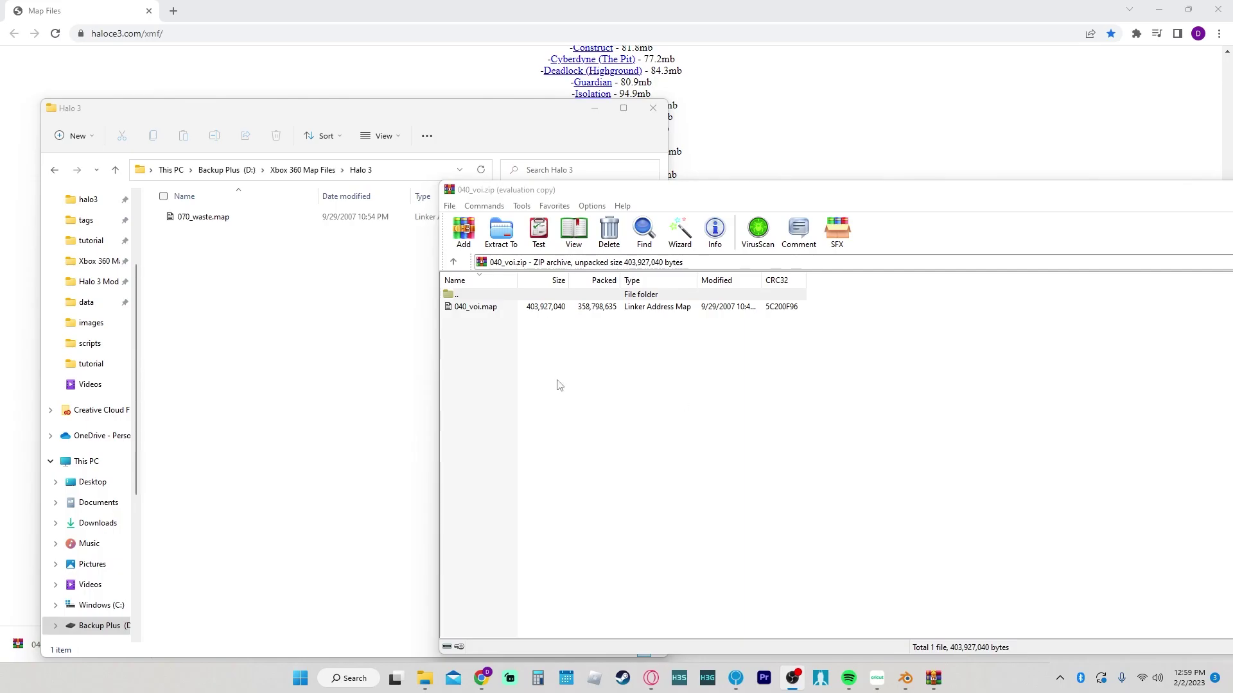
Drag 040_voi.map from WinRAR into the Halo 3 maps folder, then bring Reclaimer forward.
mouse_move(477, 311)
left_mouse_down()
mouse_move(281, 310)
mouse_move(273, 220)
mouse_move(283, 285)
left_mouse_up()
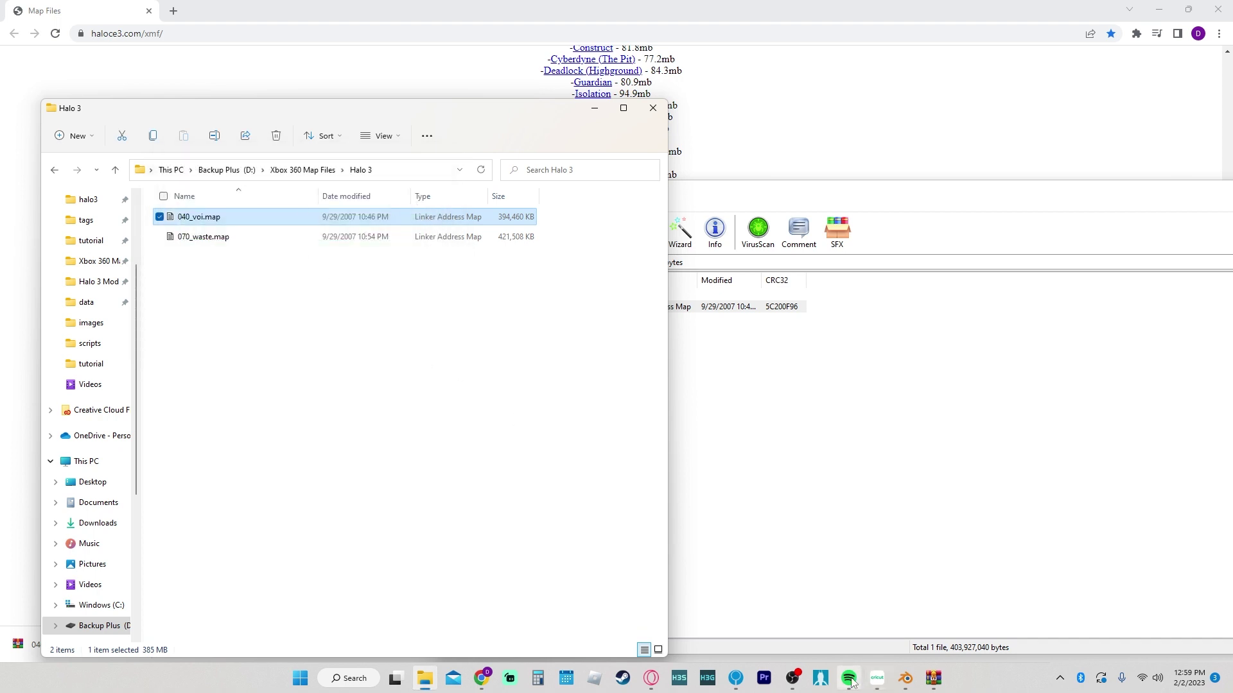
mouse_move(745, 687)
left_click(692, 556)
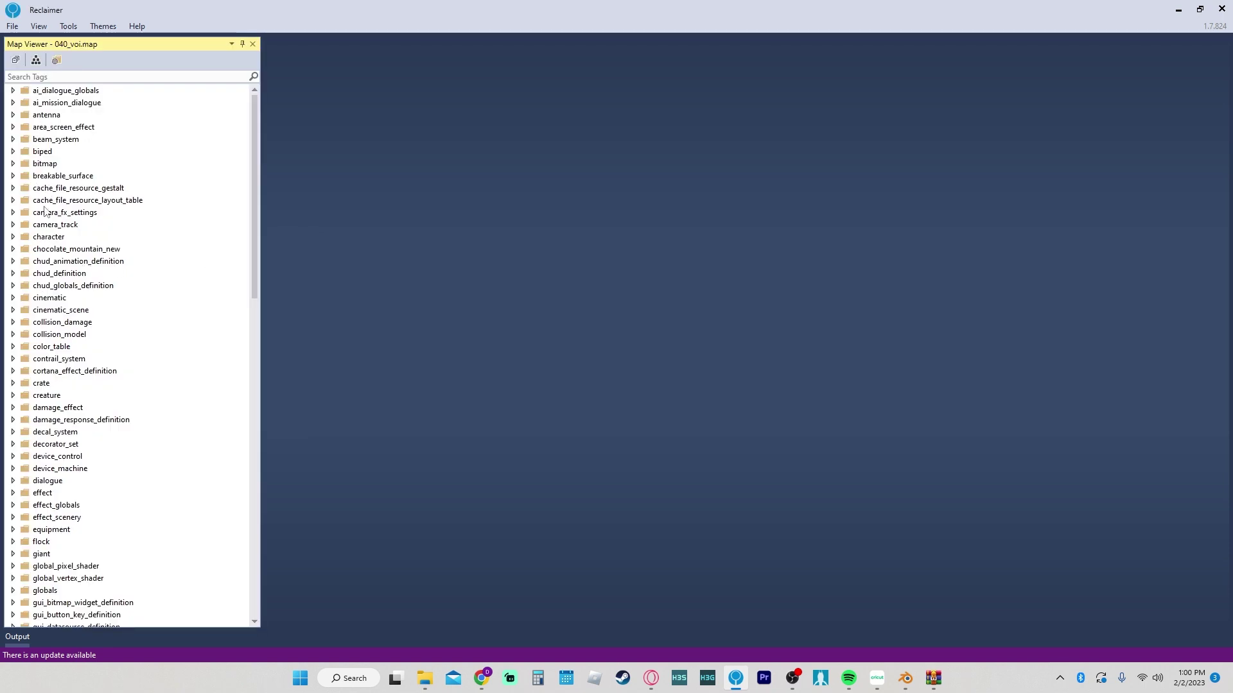
Filter the tag list by 'bsp' and select 040_bsp_000 under scenario_structure_bsp.
scroll(37, 327, "down", 5)
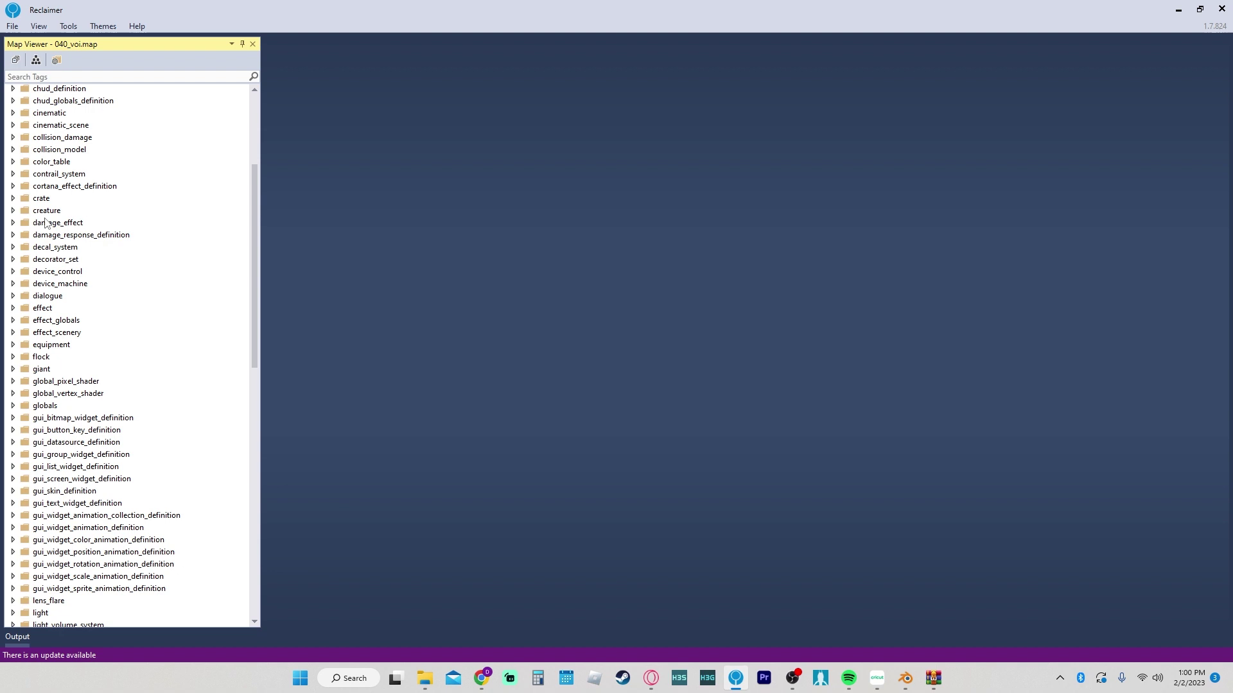
left_click(52, 77)
type("b")
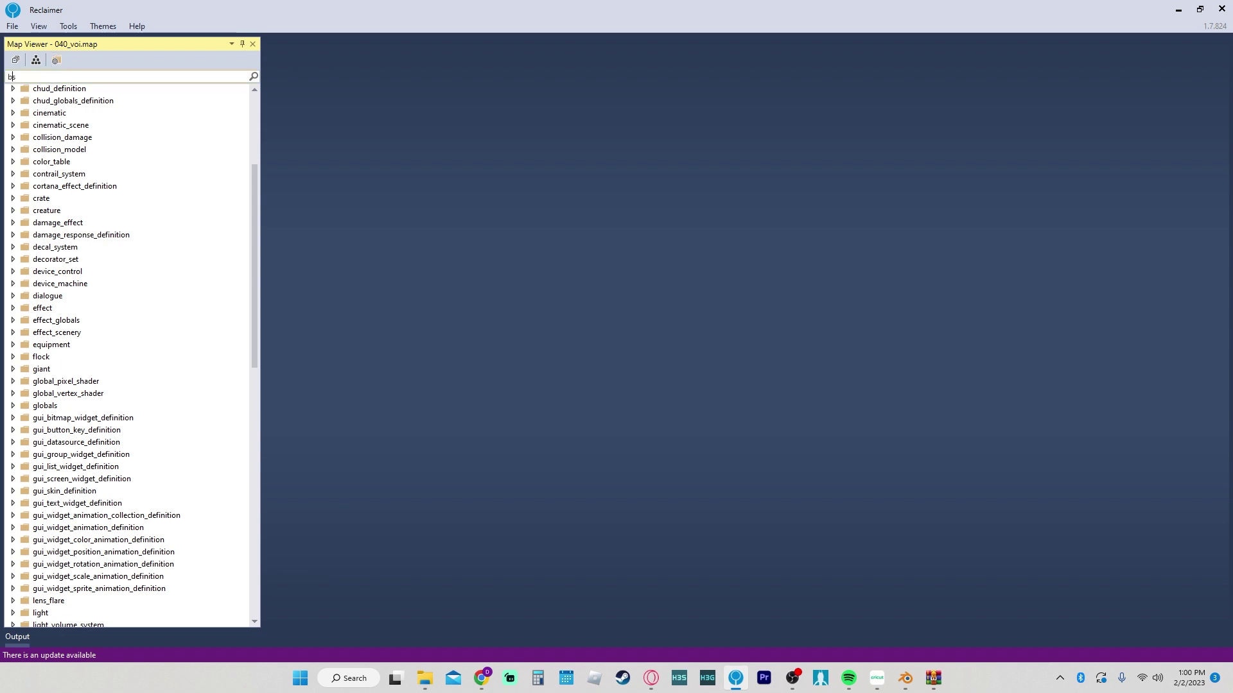
type("p")
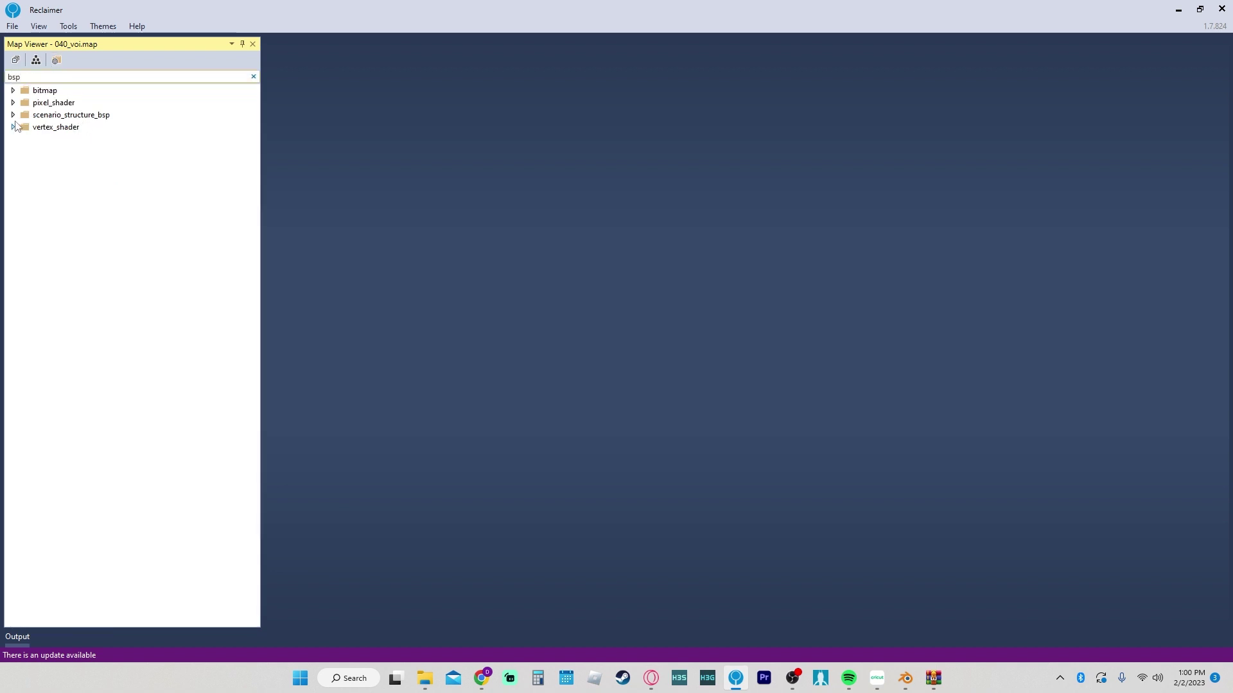
left_click(13, 115)
left_click(107, 130)
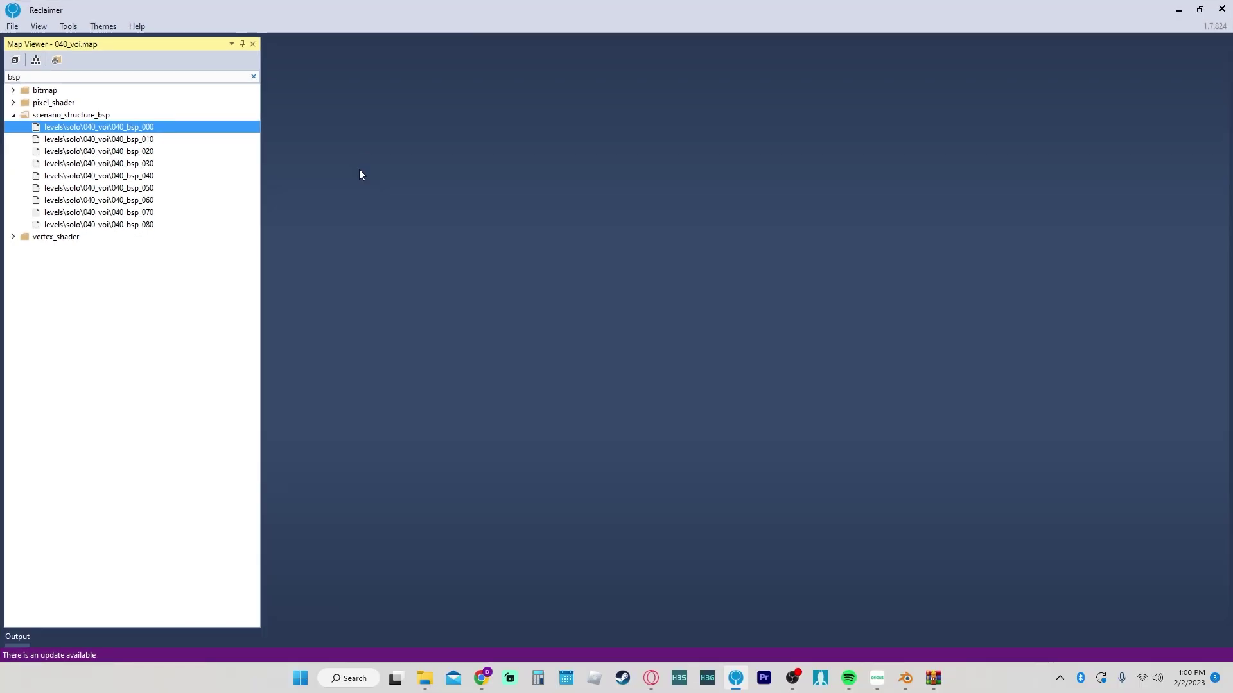
Open 040_bsp_000 in the 3D viewer and fly the camera into the level toward the cliffs.
key("Down")
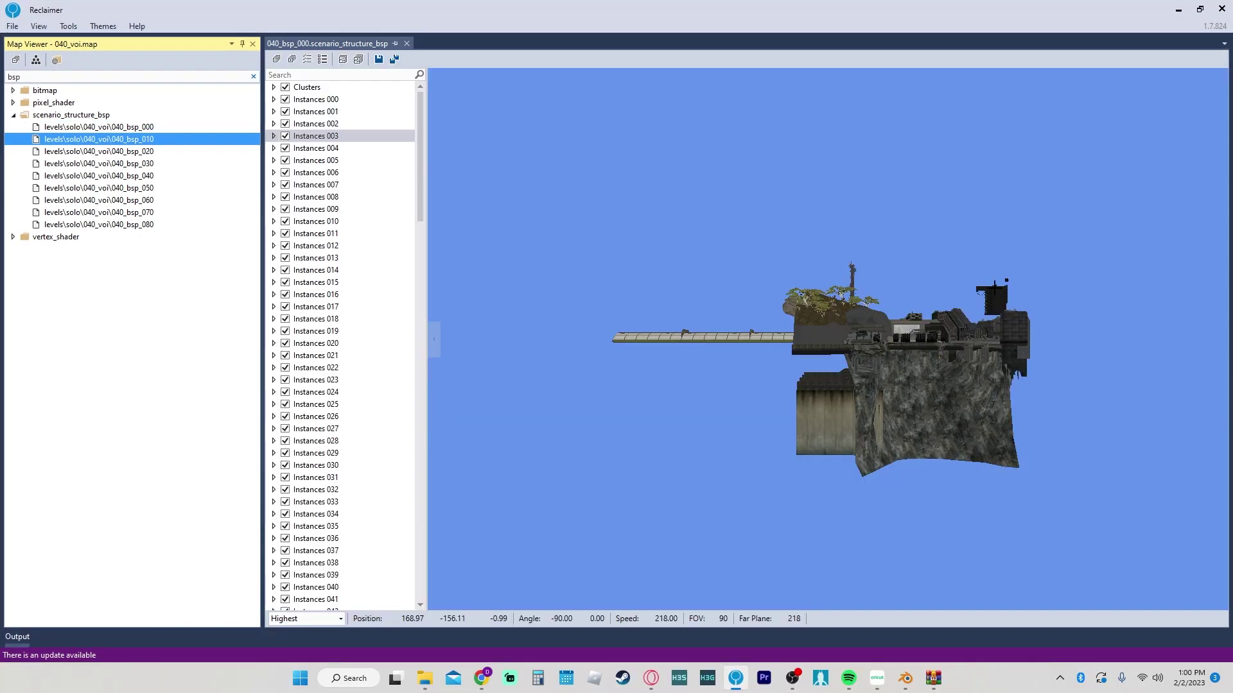
mouse_move(967, 312)
left_mouse_down()
mouse_move(835, 385)
mouse_move(995, 298)
left_mouse_up()
key("w")
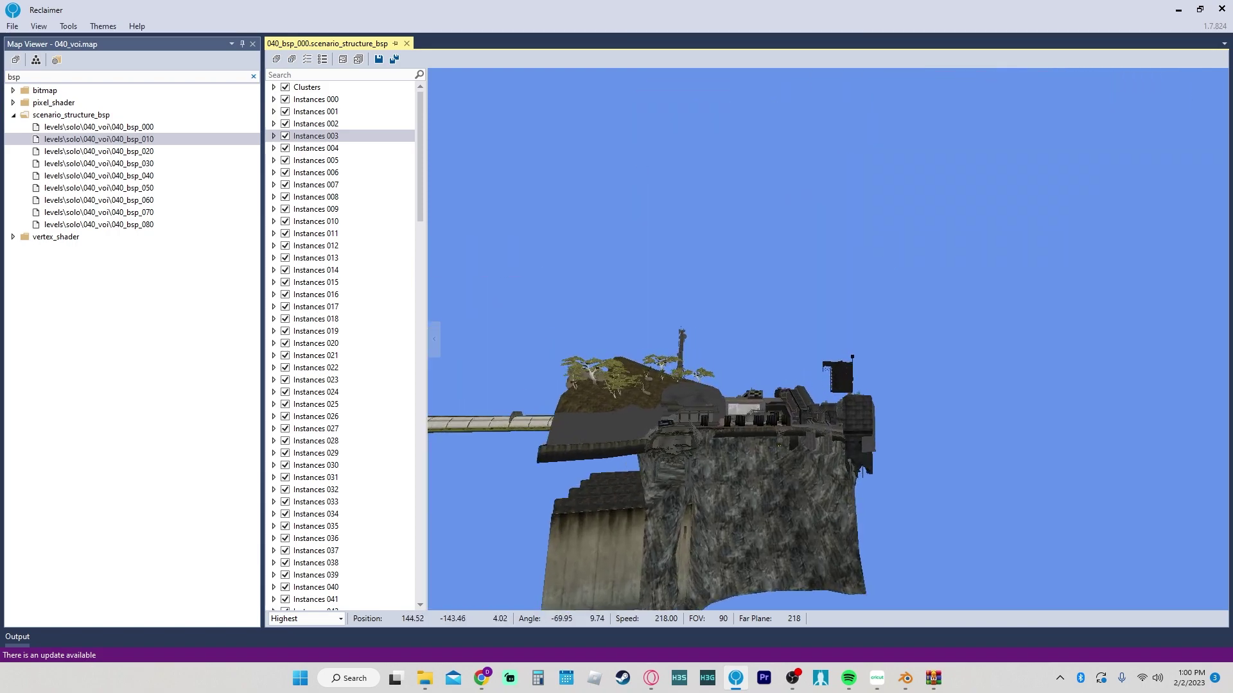
key("w")
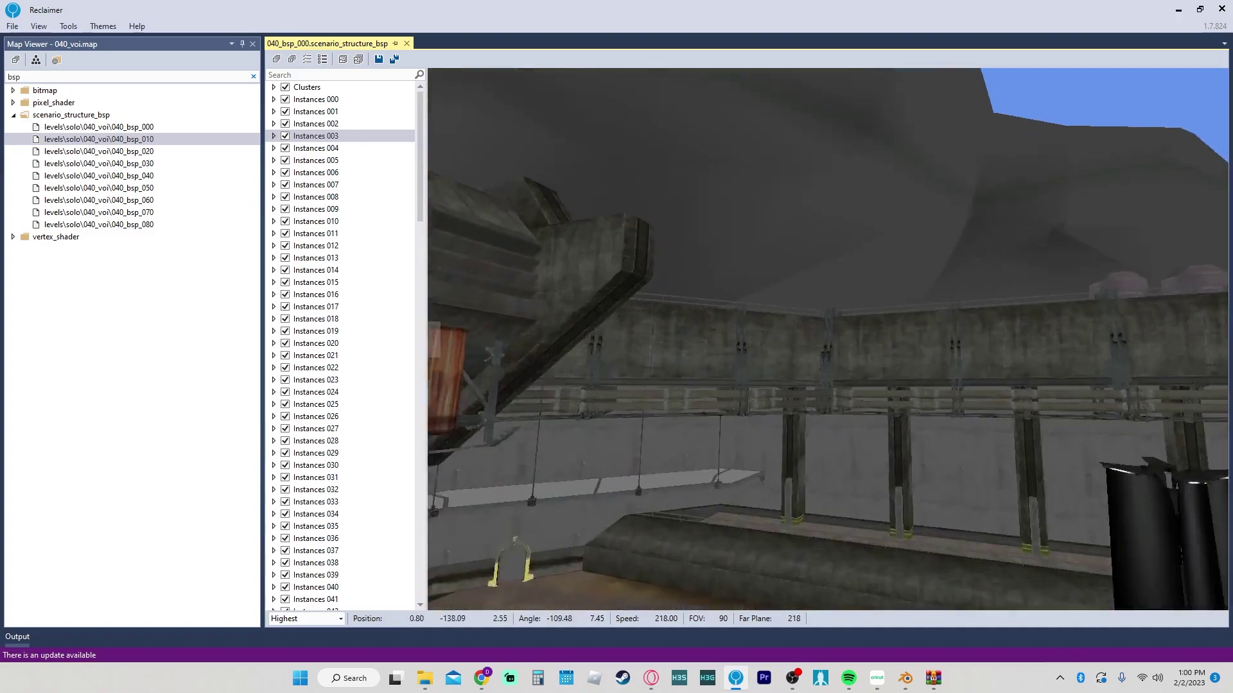
left_click_drag(829, 339, 1034, 346)
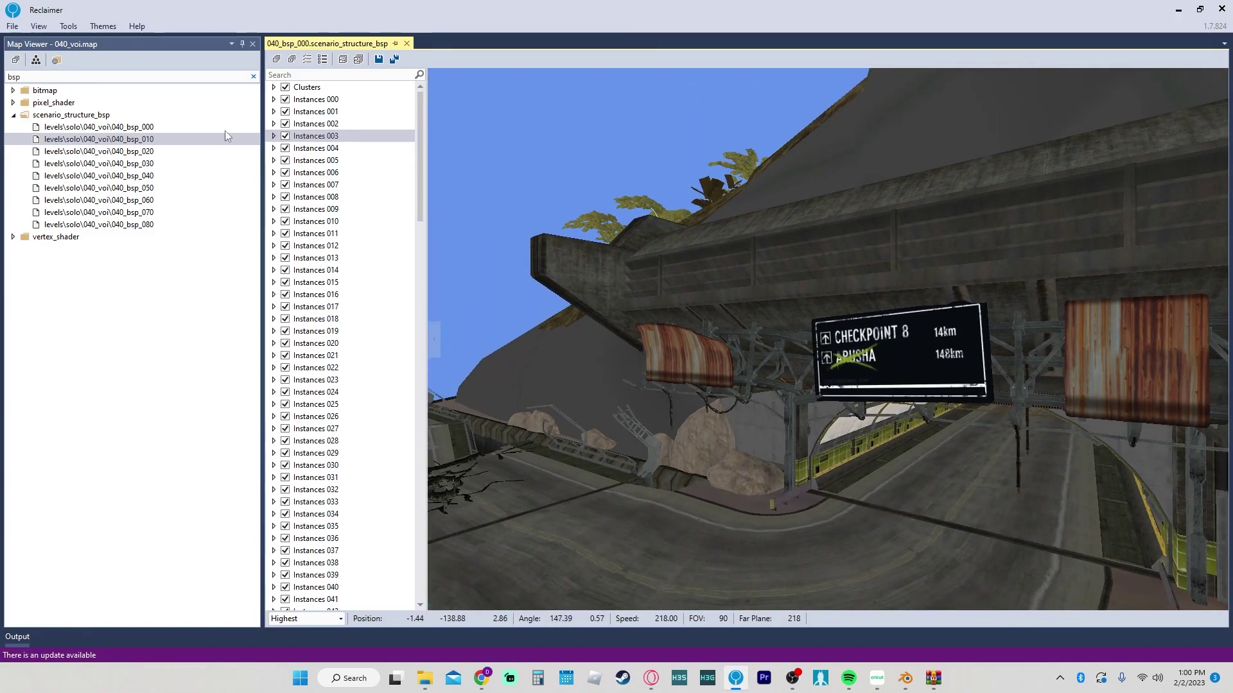
Export all 040_bsp_000 geometry as OBJ with materials to D:\Map Extracts\040_voi bsp.
left_click(393, 60)
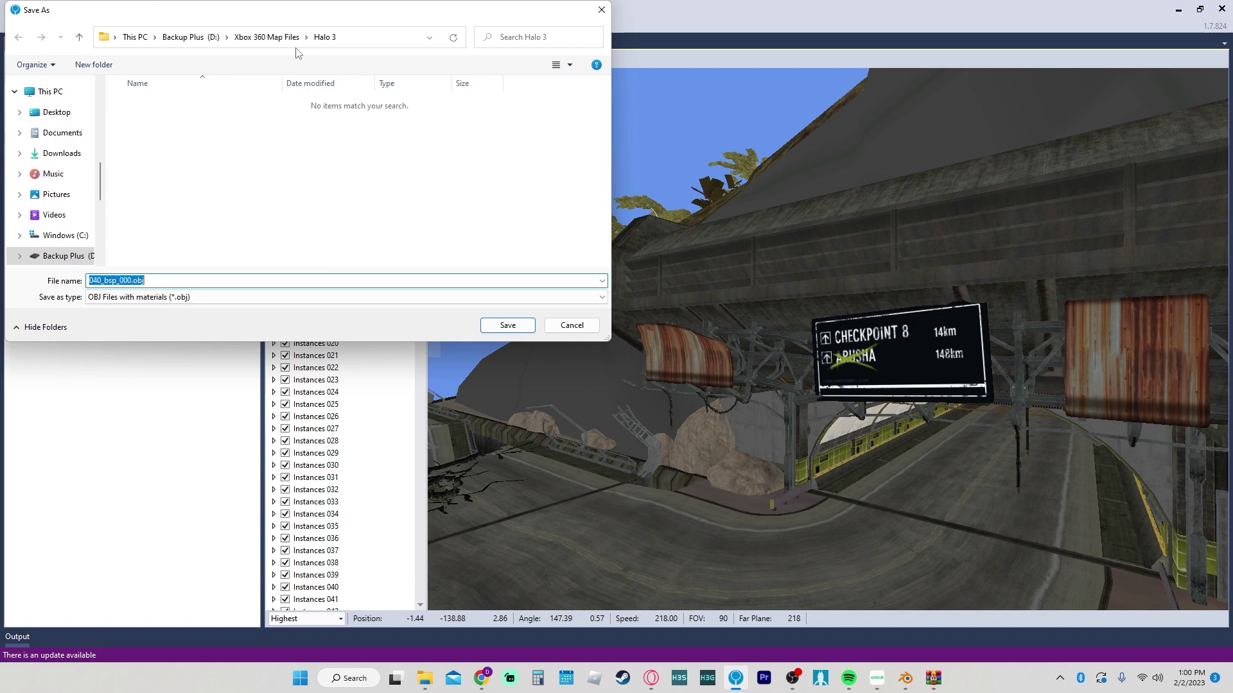
left_click(190, 37)
key("Escape")
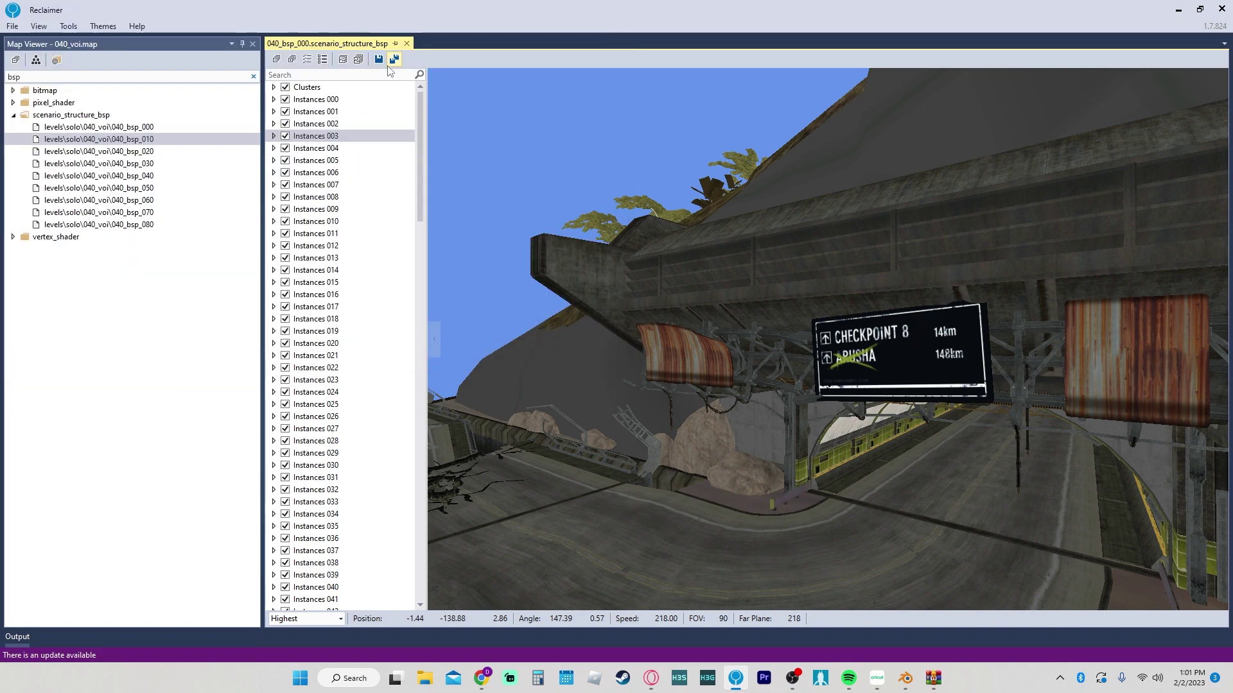
left_click(389, 65)
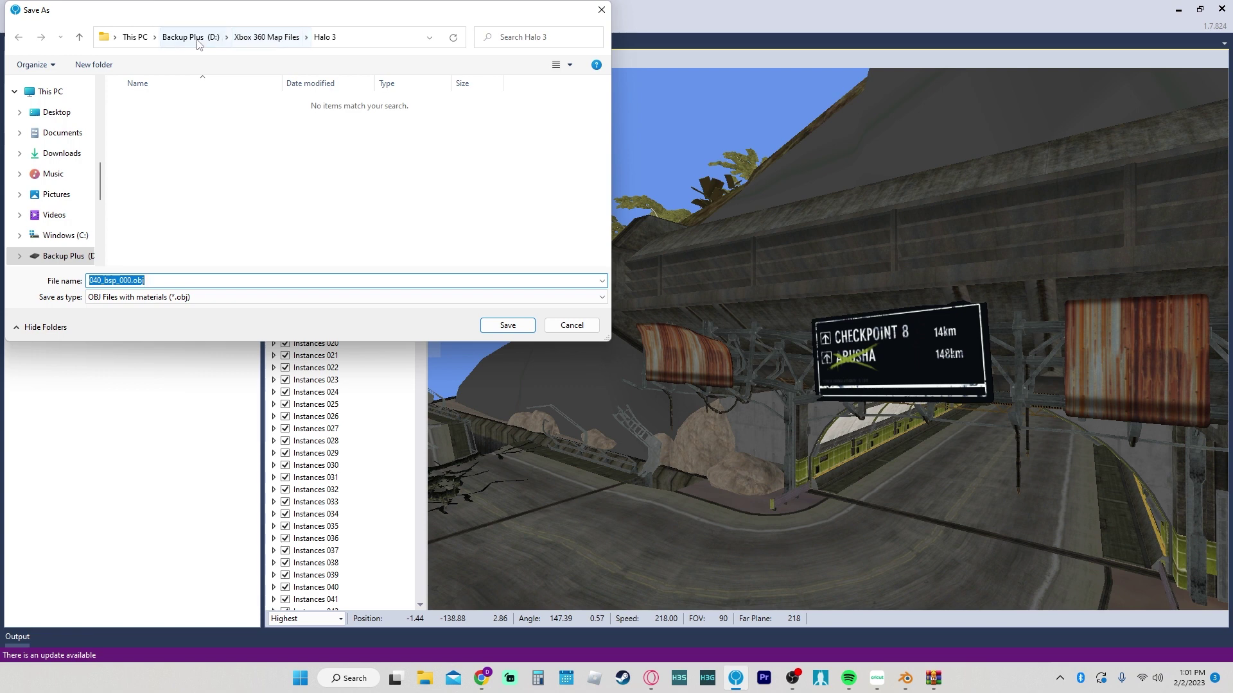
left_click(191, 38)
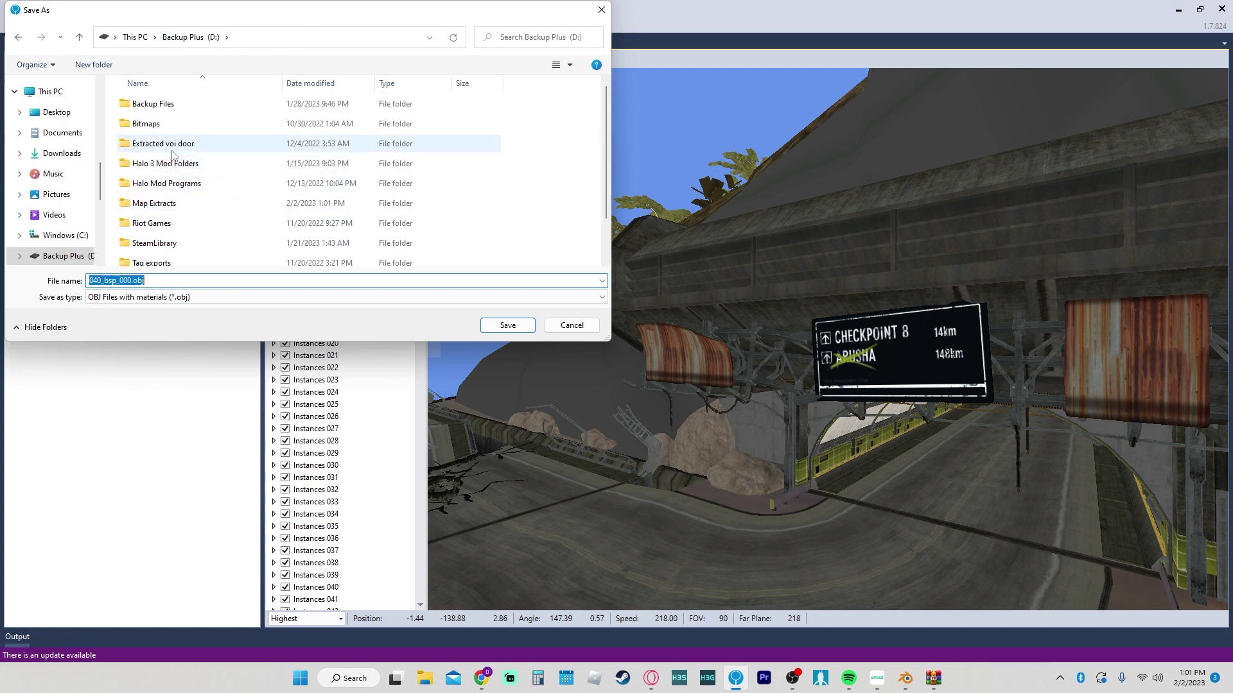
scroll(175, 154, "down", 1)
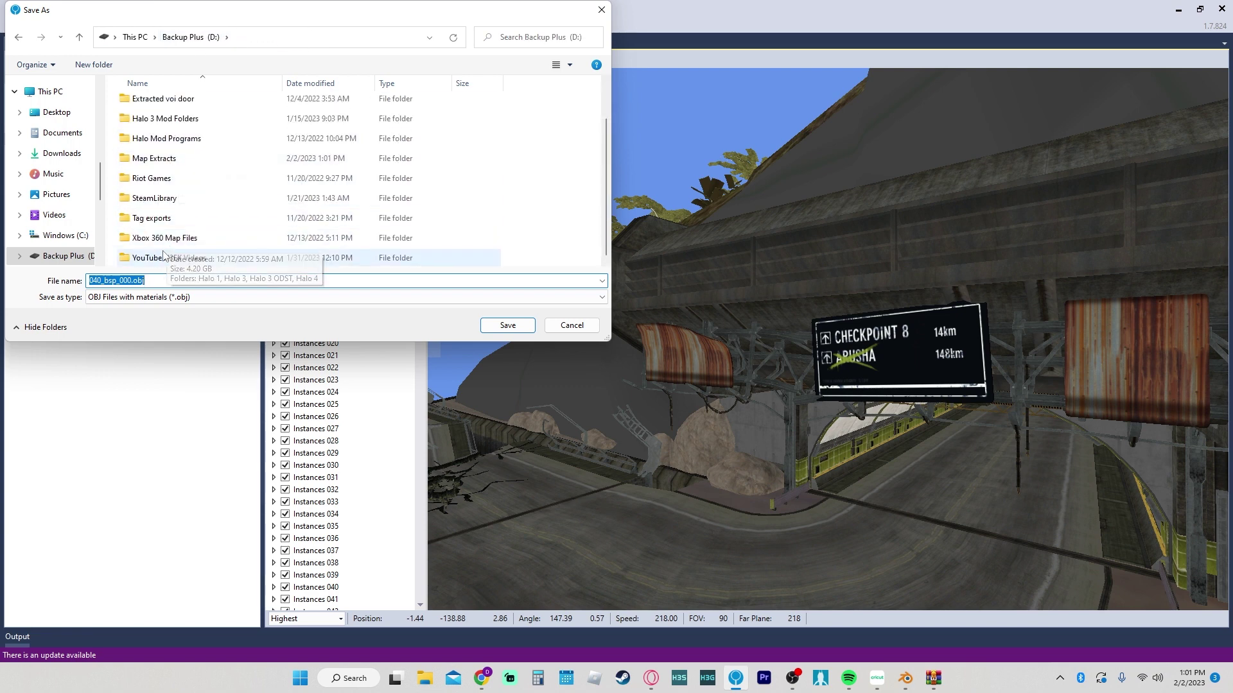
double_click(168, 158)
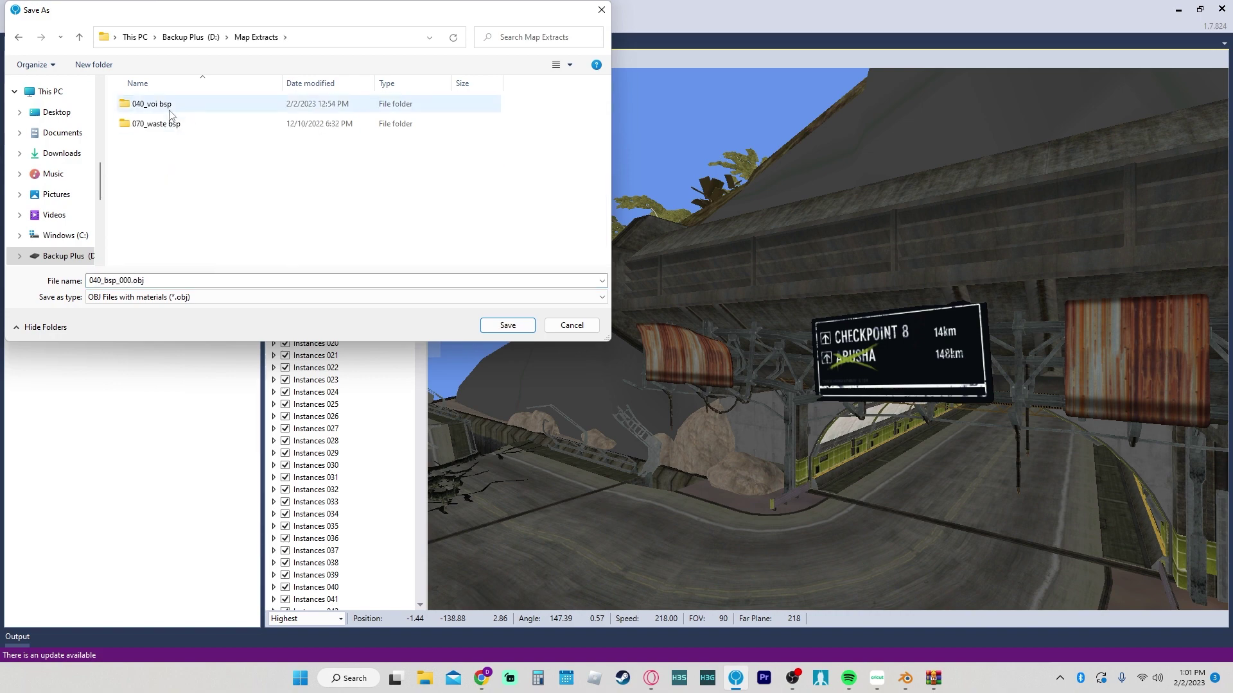
double_click(169, 111)
left_click(508, 326)
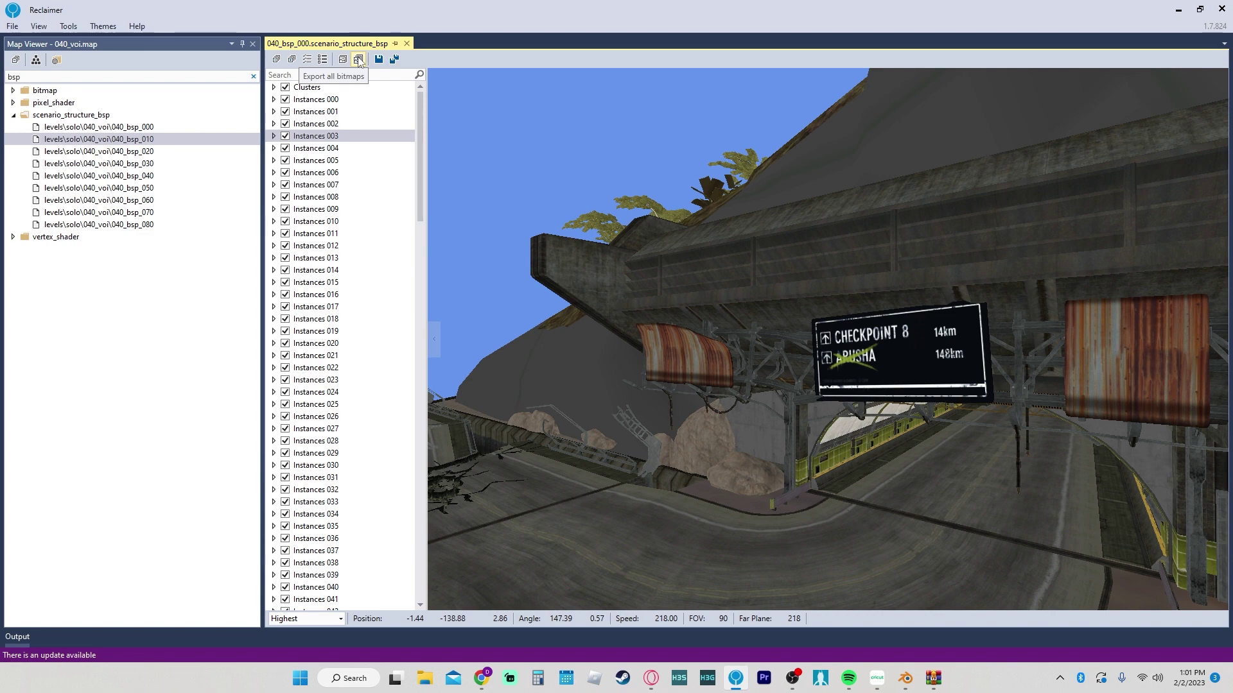
Export all of 040_bsp_000's bitmaps into the 040_voi bsp folder.
left_click(359, 59)
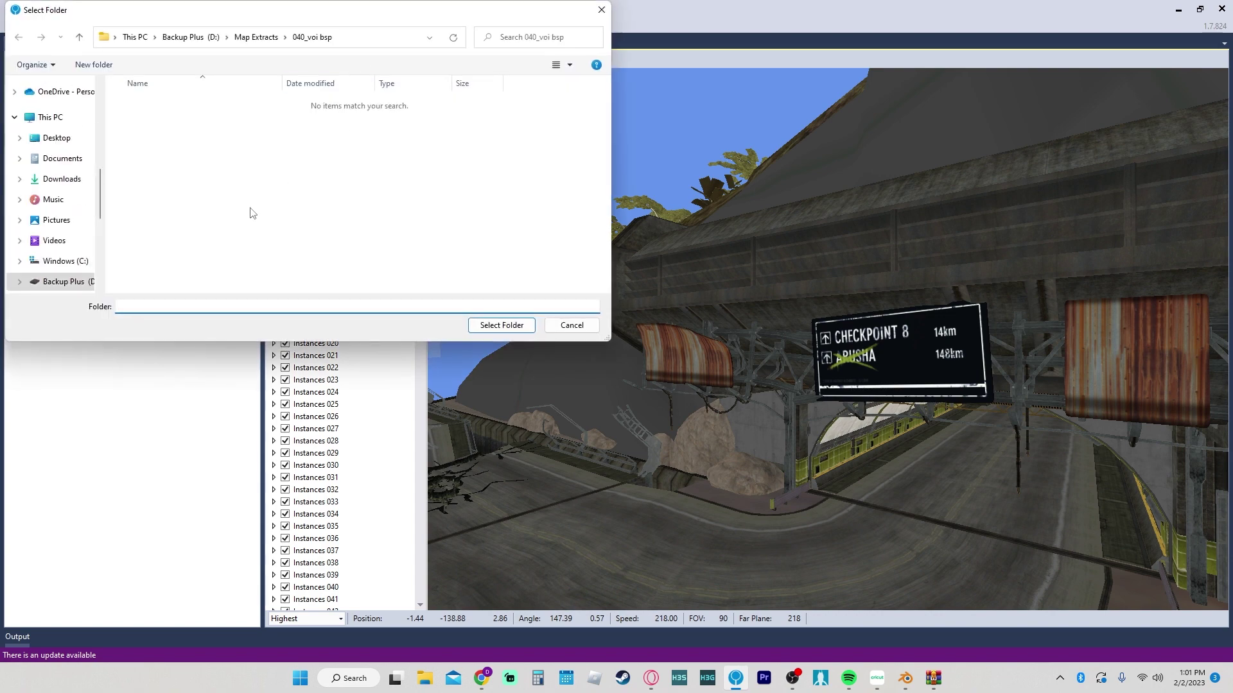
left_click(325, 38)
left_click(502, 325)
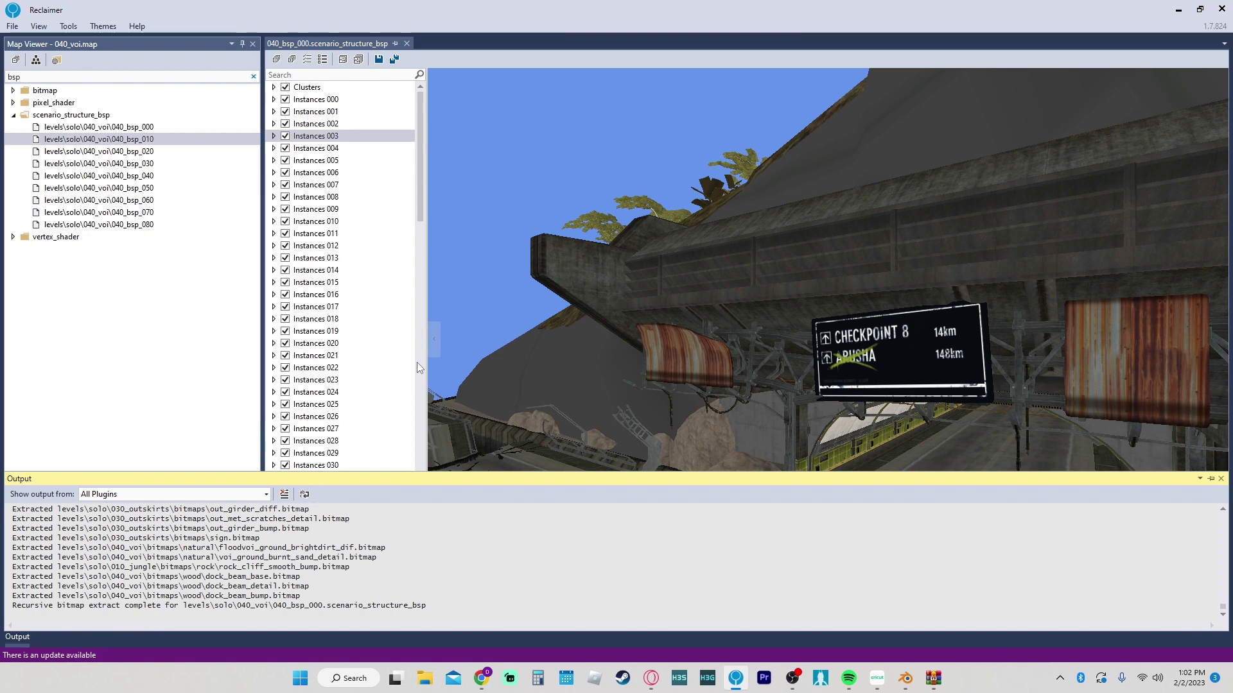
Open the 040_voi bsp export folder and look inside its objects folder.
left_click(424, 678)
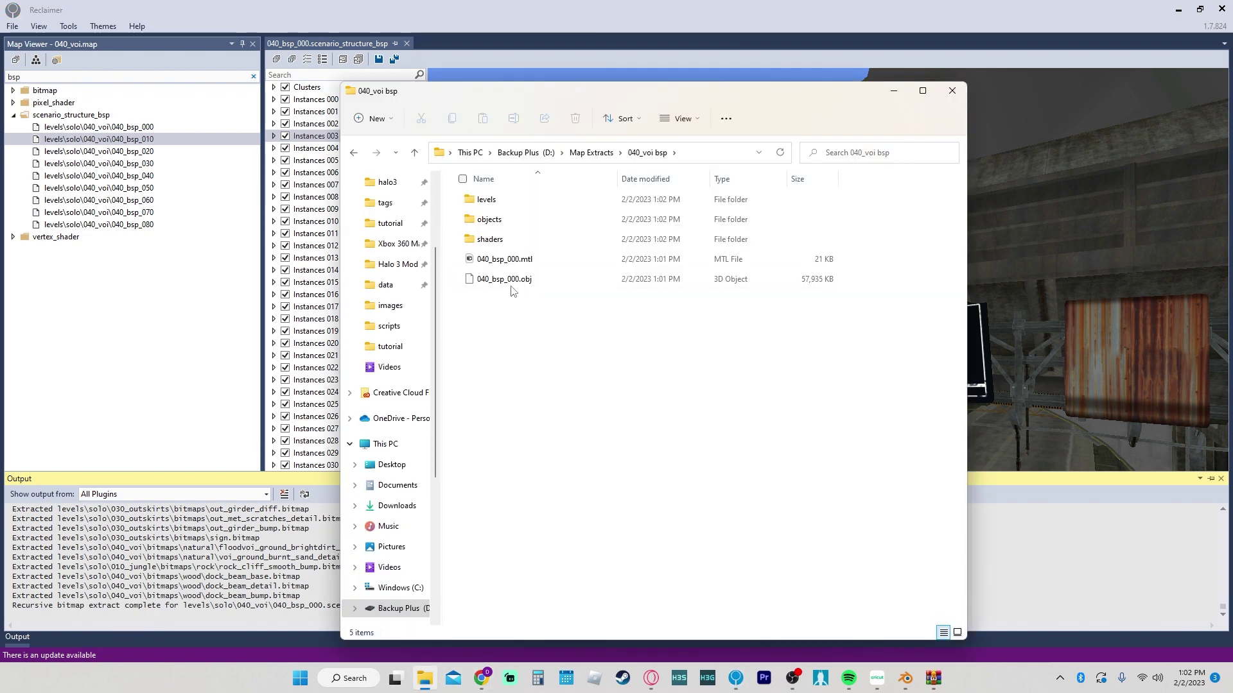
left_click(514, 283)
left_click(518, 312)
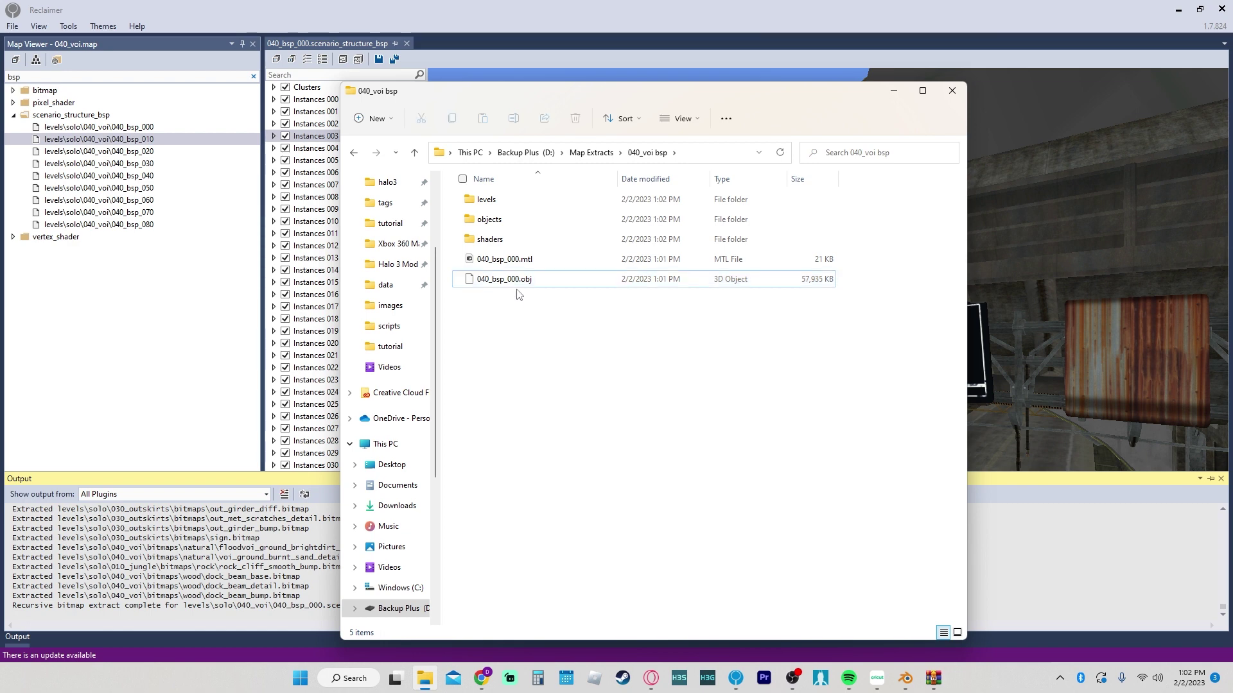
double_click(501, 223)
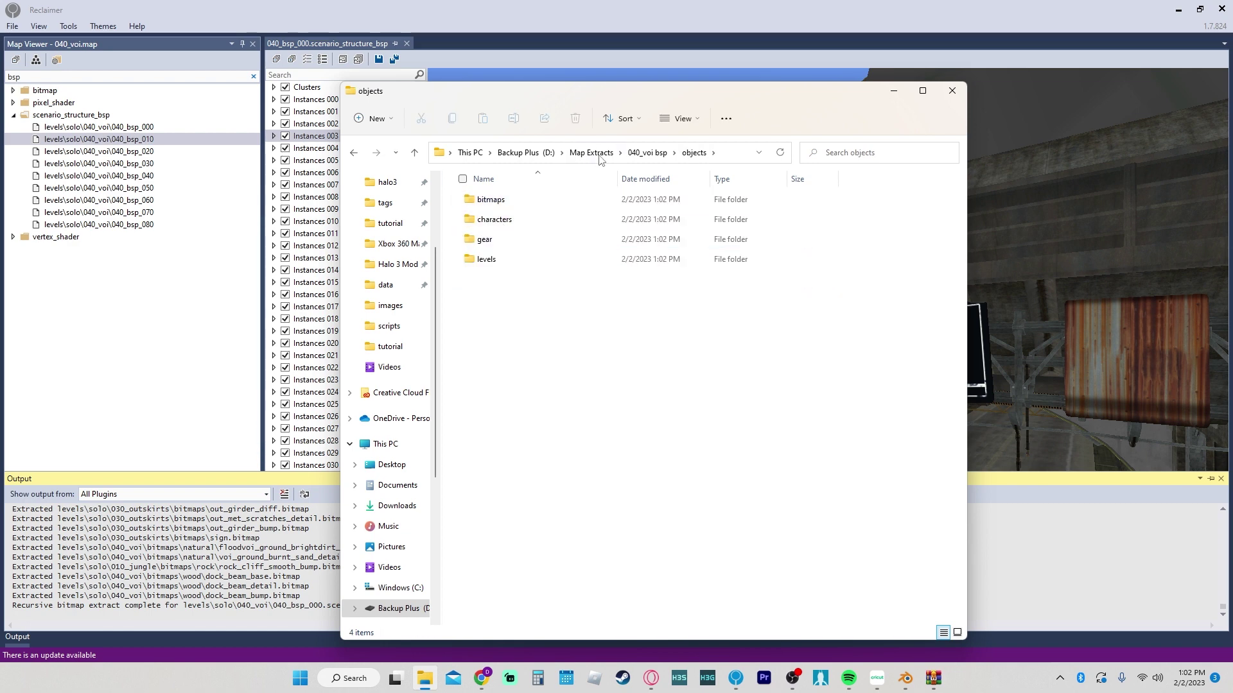
left_click(647, 153)
Browse levels > multi > deadlock > bitmaps to check the textures, then return to 040_voi bsp.
left_click(491, 201)
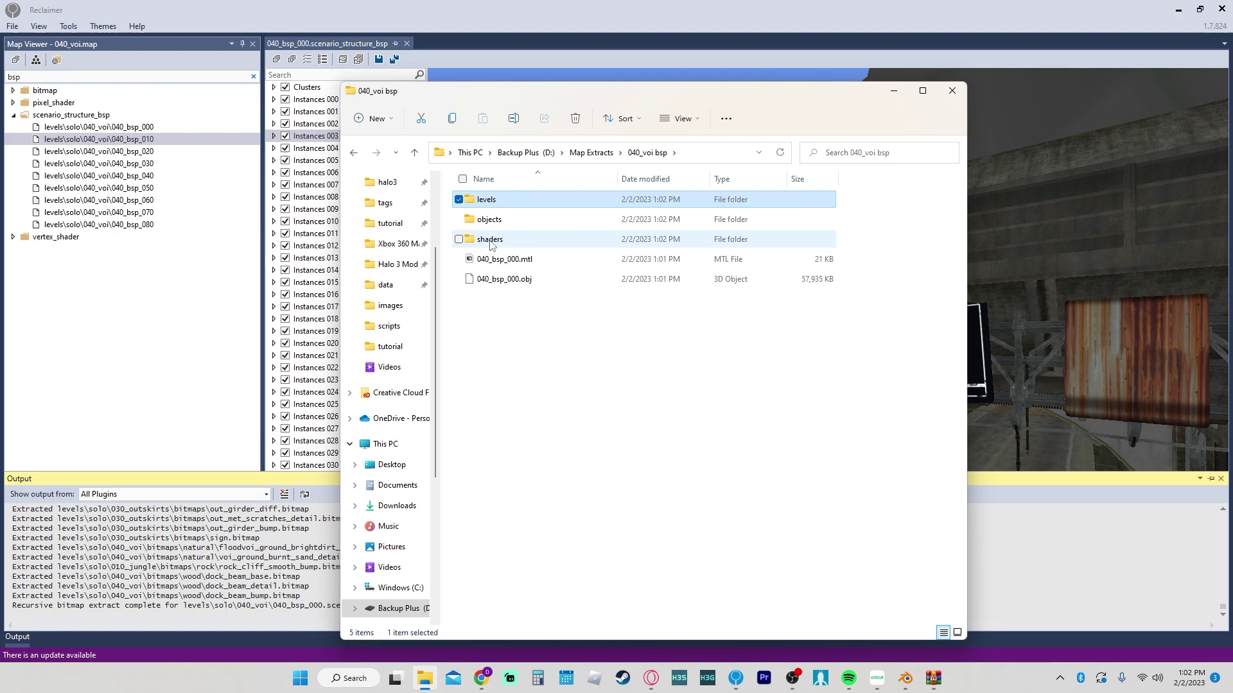
double_click(495, 201)
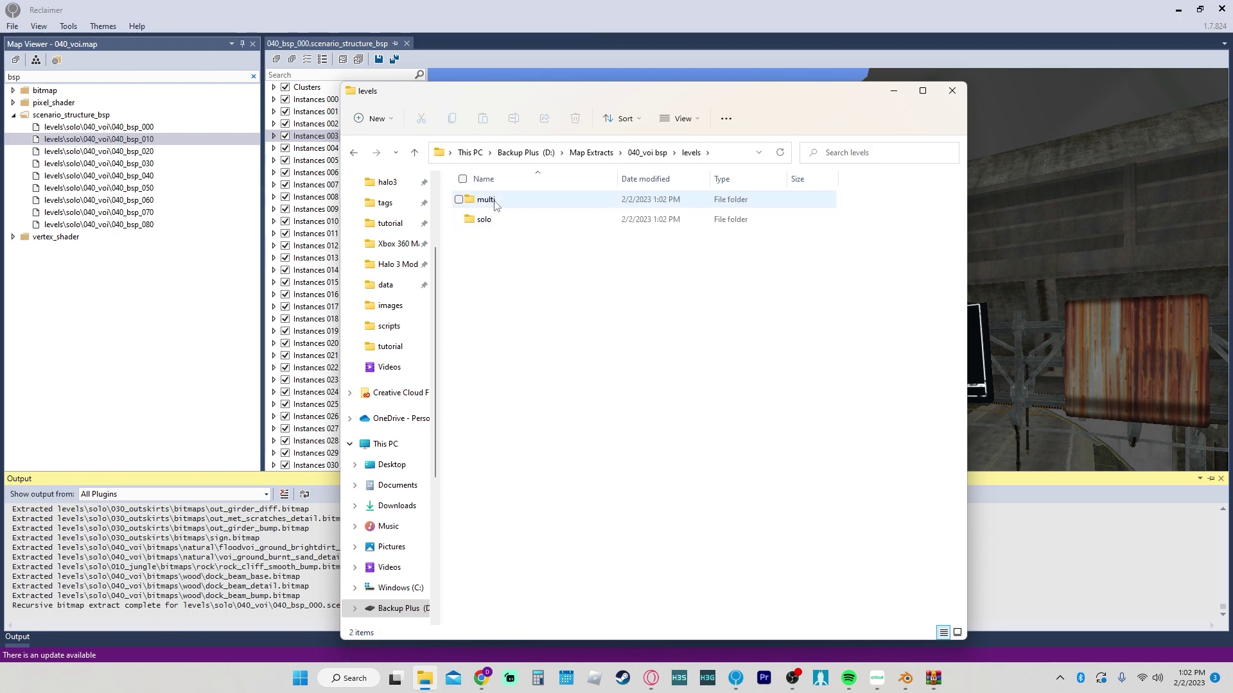
double_click(495, 202)
double_click(493, 202)
double_click(494, 202)
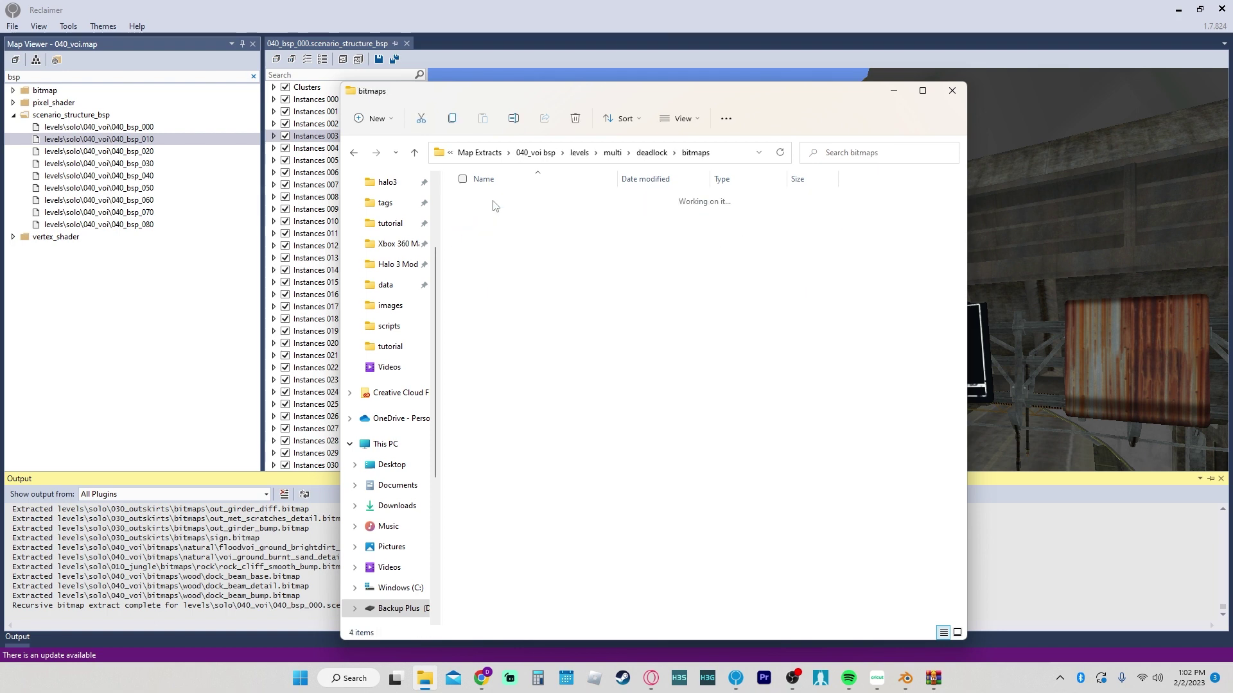
left_click(576, 159)
left_click(648, 153)
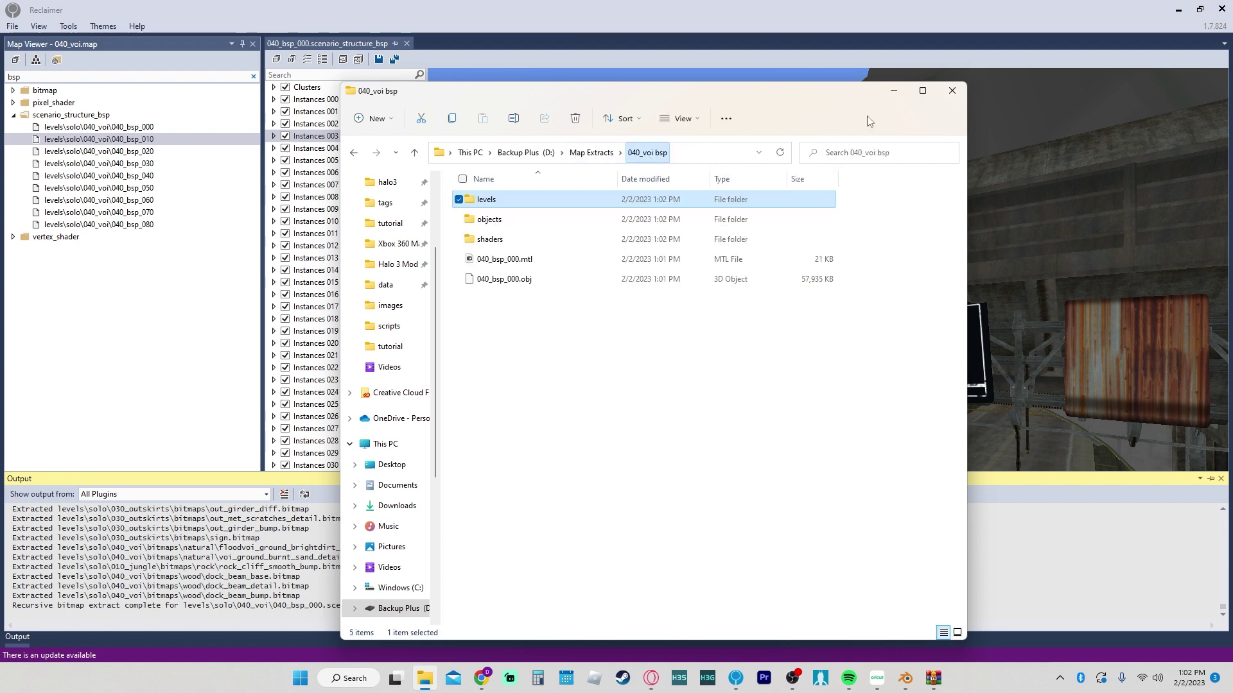
Close Explorer, switch to Blender and import 040_bsp_000.obj from D:\Map Extracts\040_voi bsp.
left_click(951, 91)
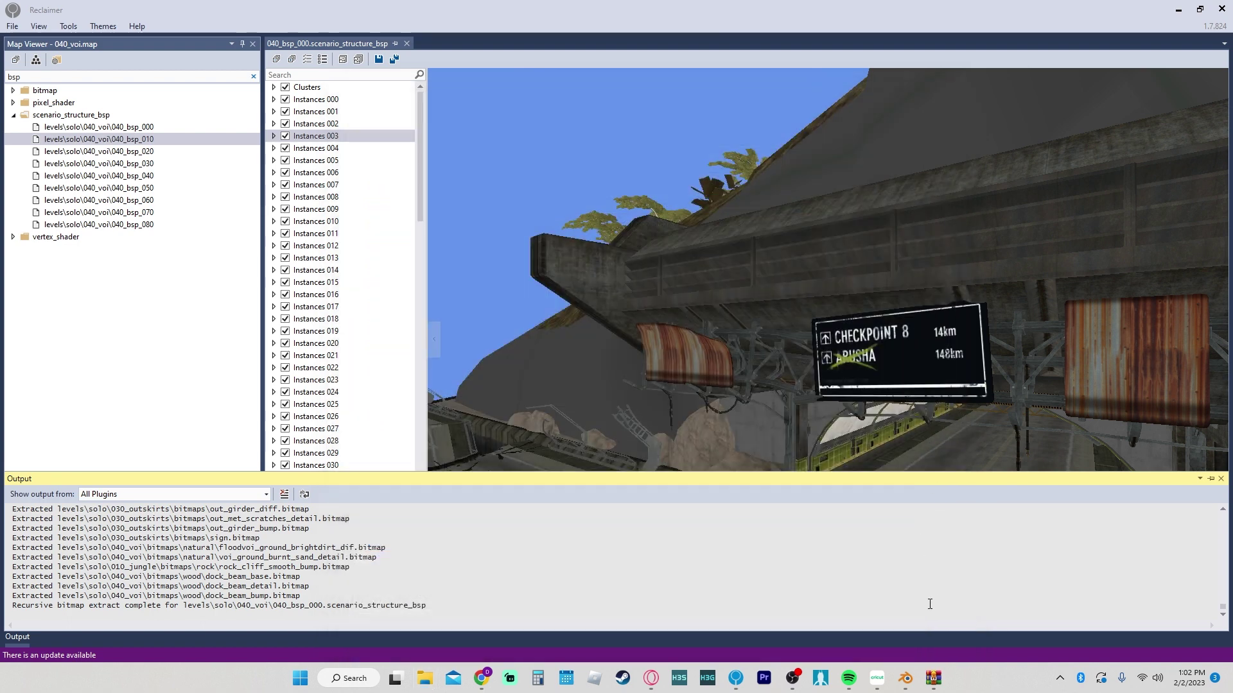
left_click(905, 678)
left_click(41, 28)
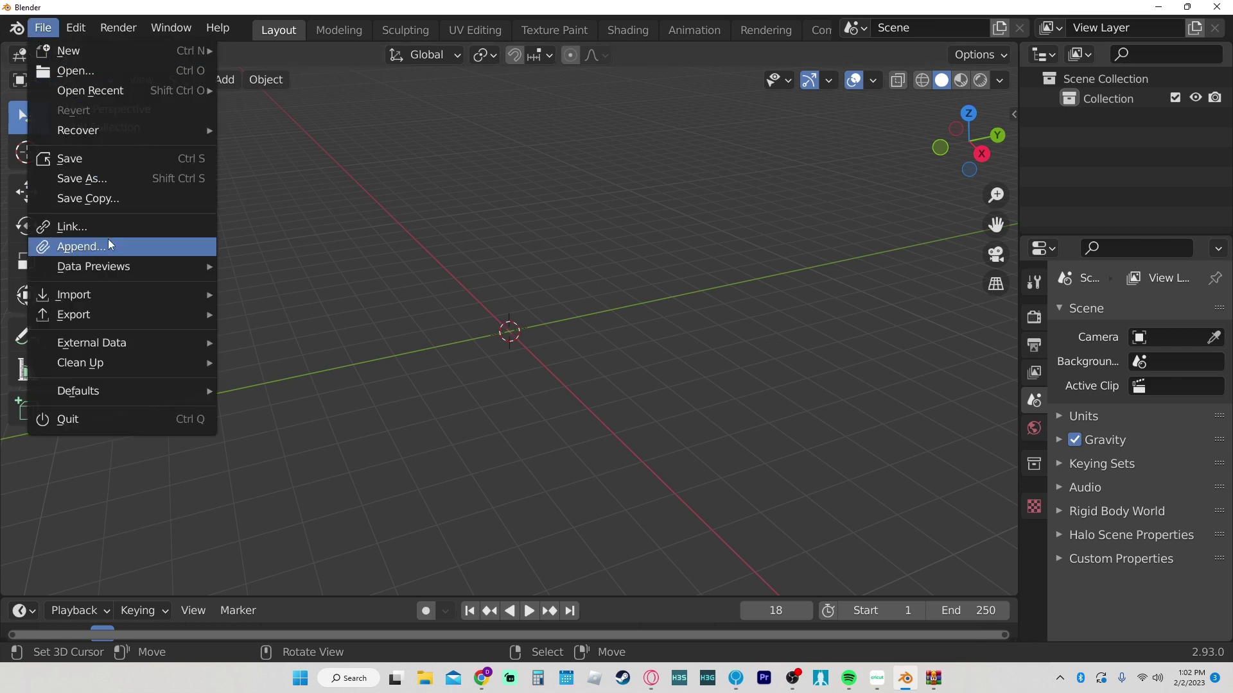
mouse_move(109, 320)
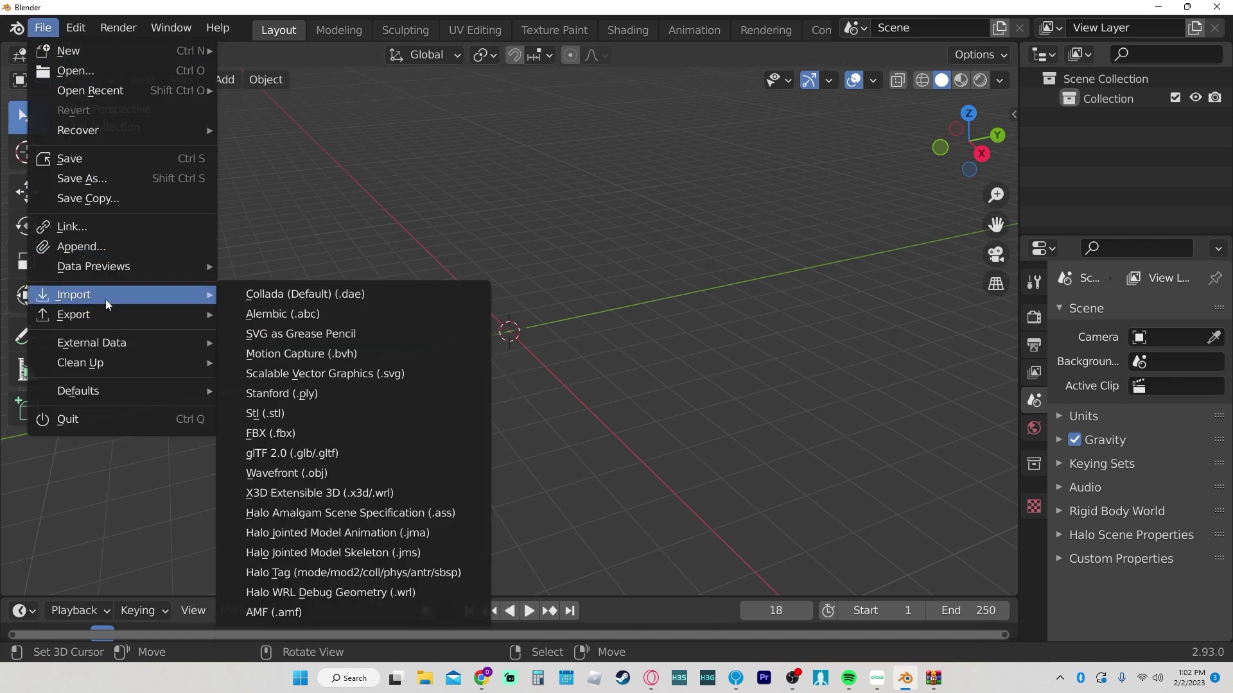
mouse_move(99, 294)
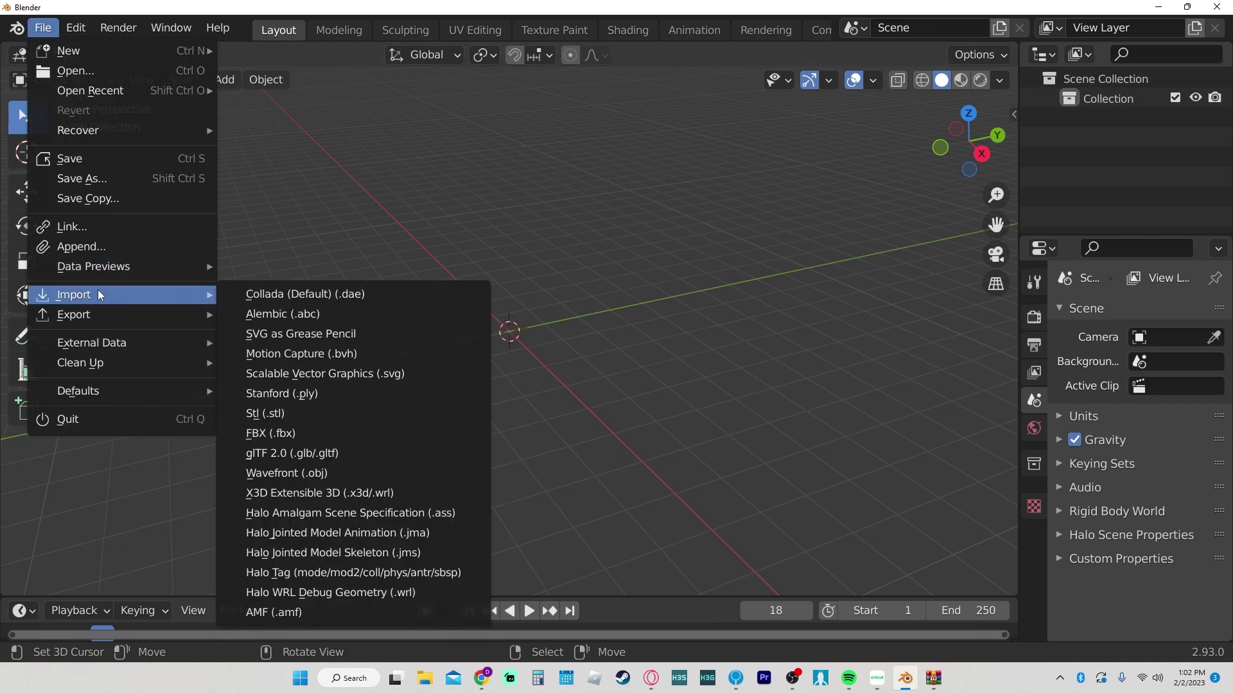
left_click(308, 474)
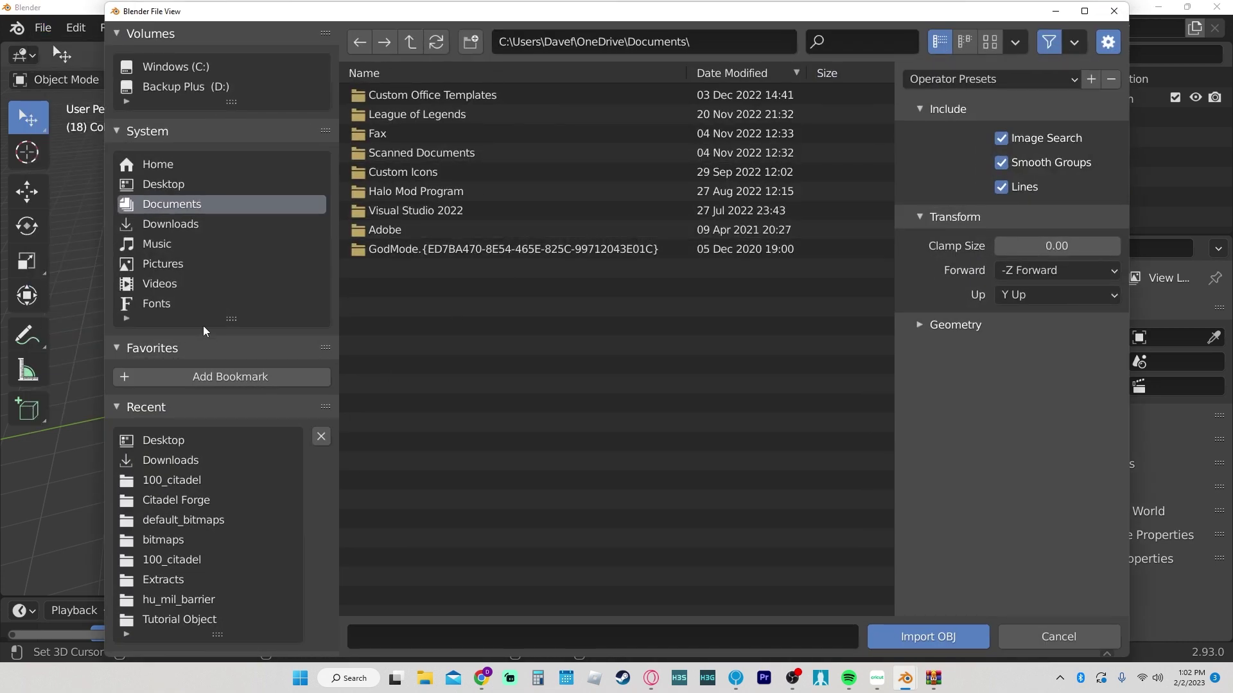
left_click(171, 483)
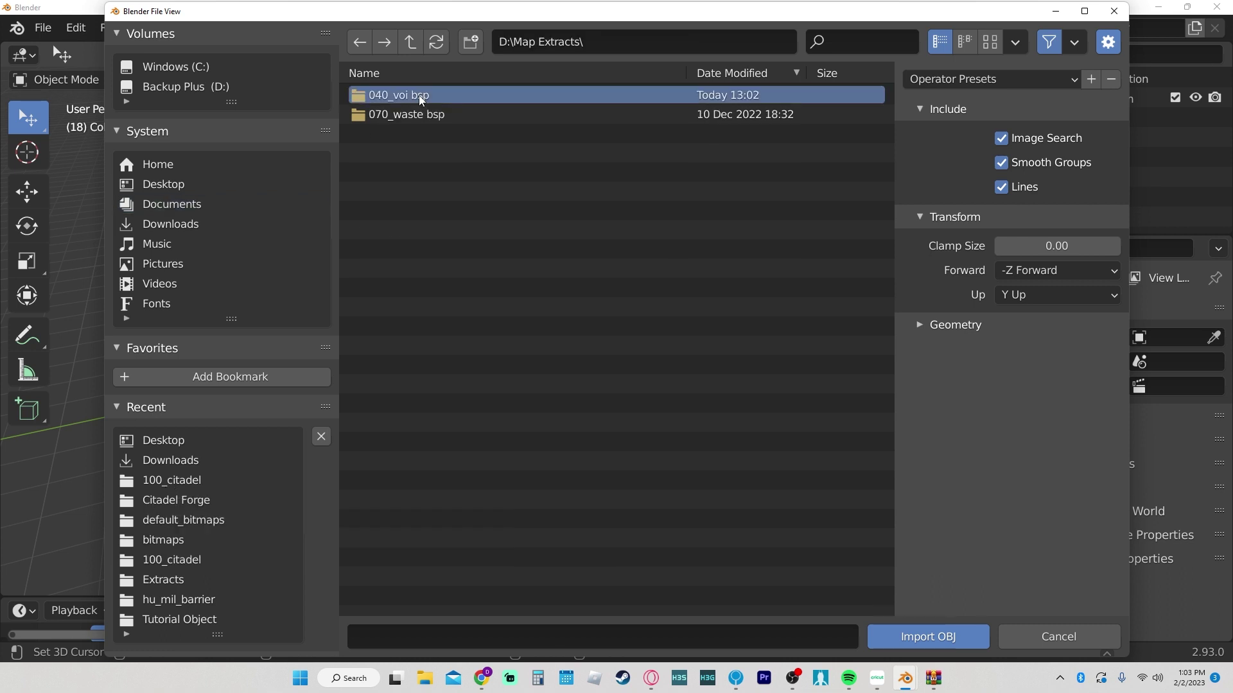
double_click(419, 95)
left_click(445, 169)
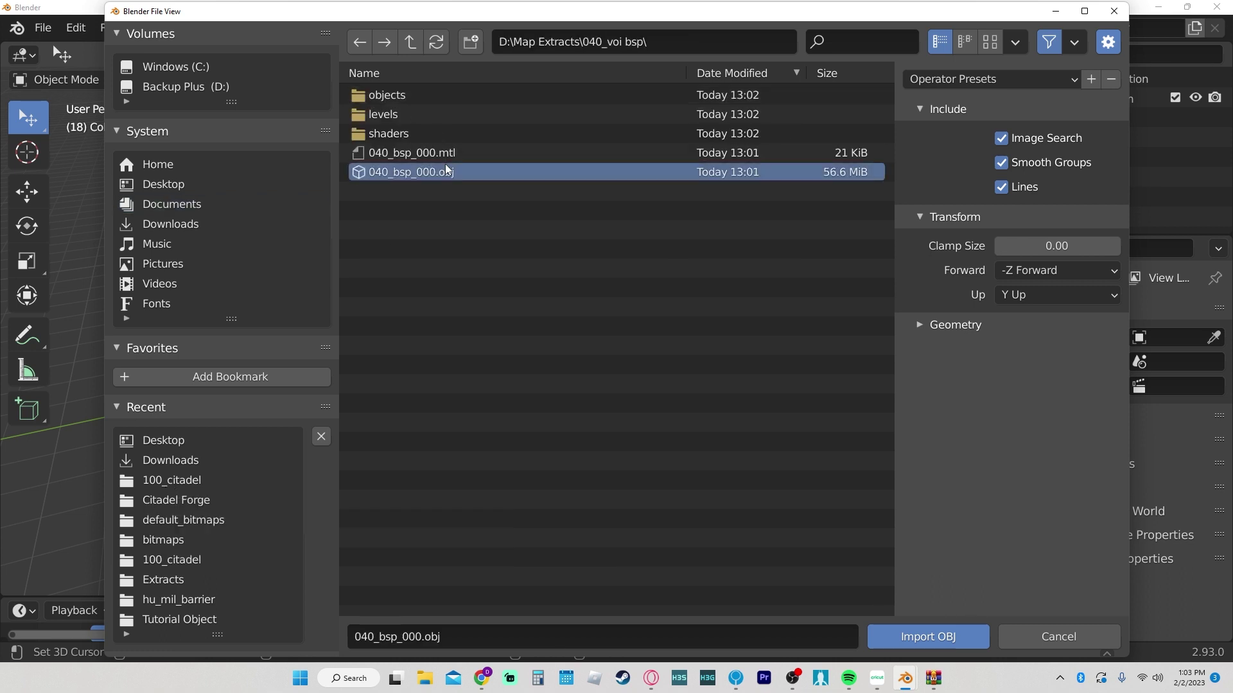
left_click(923, 637)
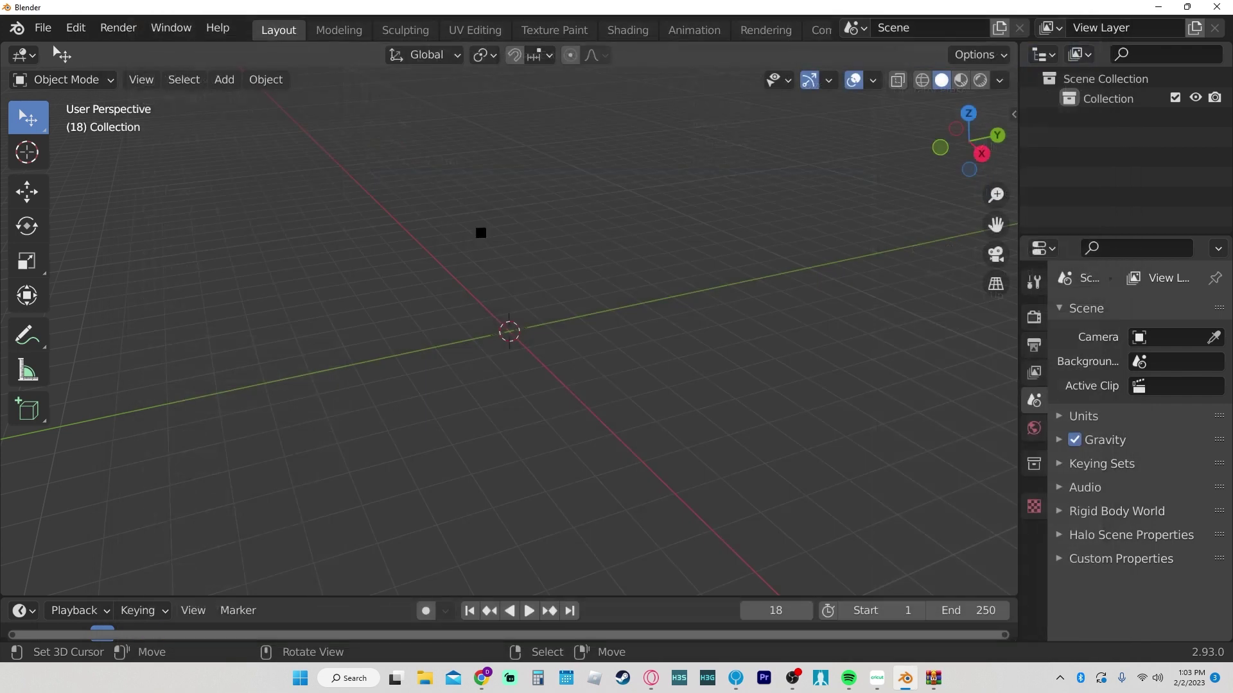
Set the viewport Clip End to 100000 m in the sidebar's View settings.
left_click(1015, 113)
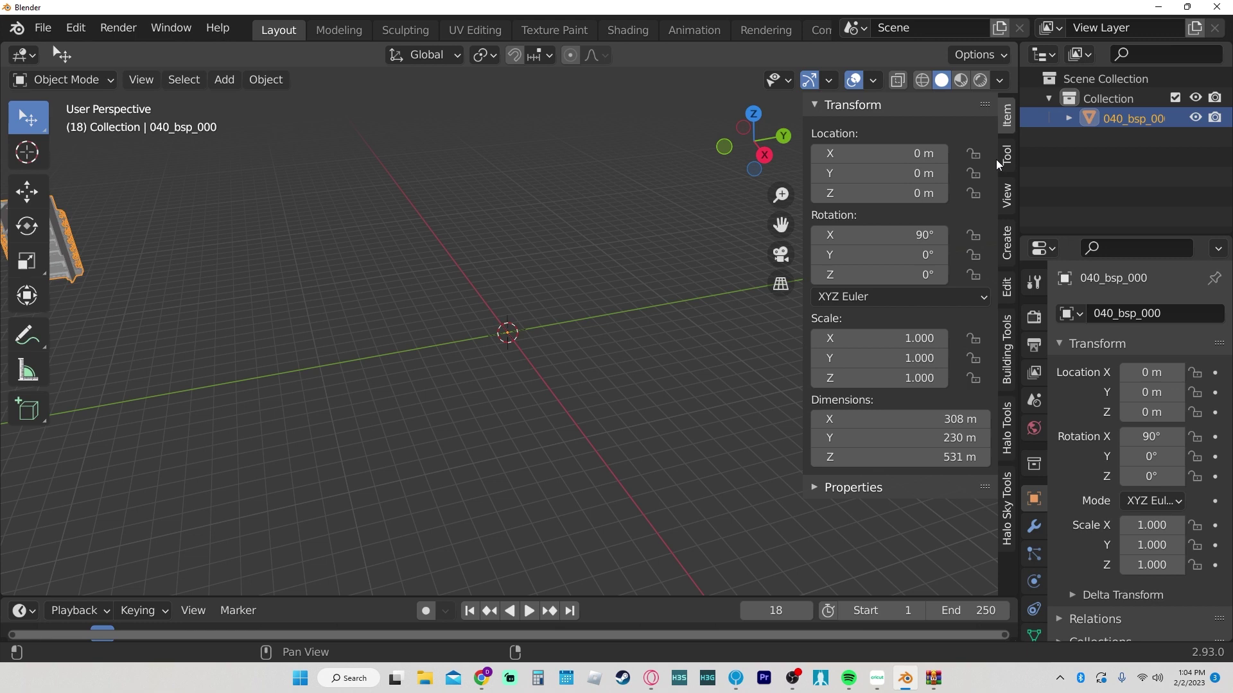
left_click(1007, 192)
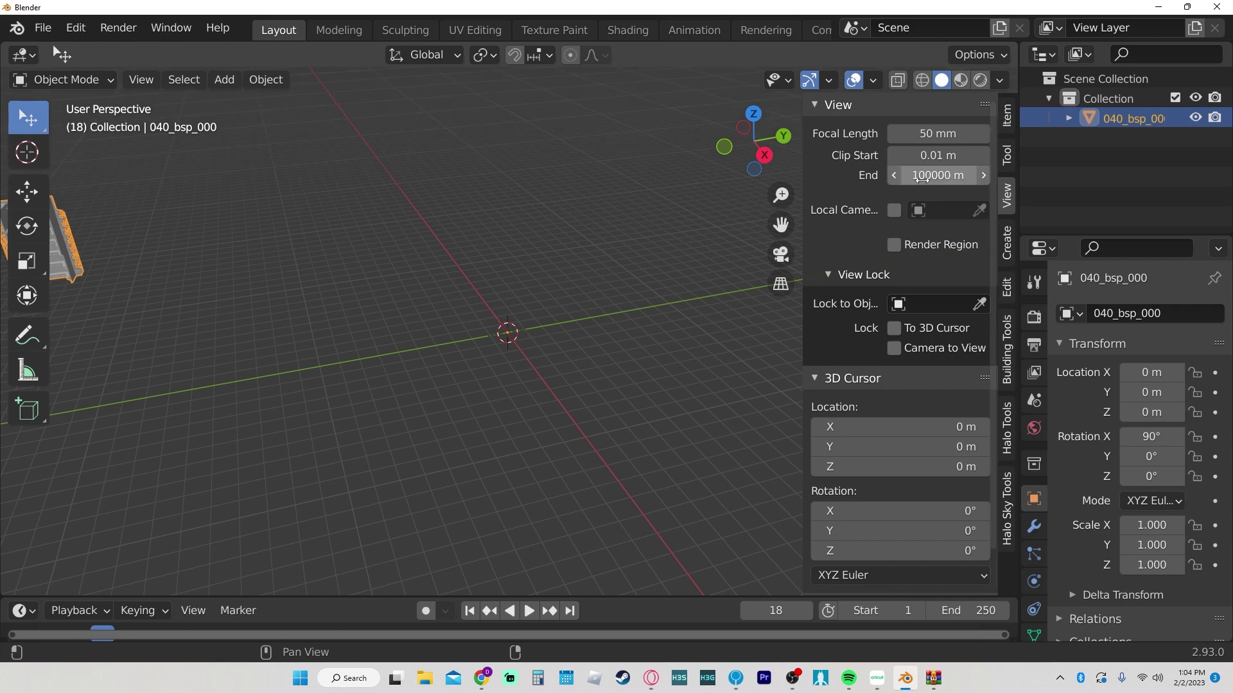
Fly through the level in walk navigation, past the buildings to the railed structure.
key("shift+grave")
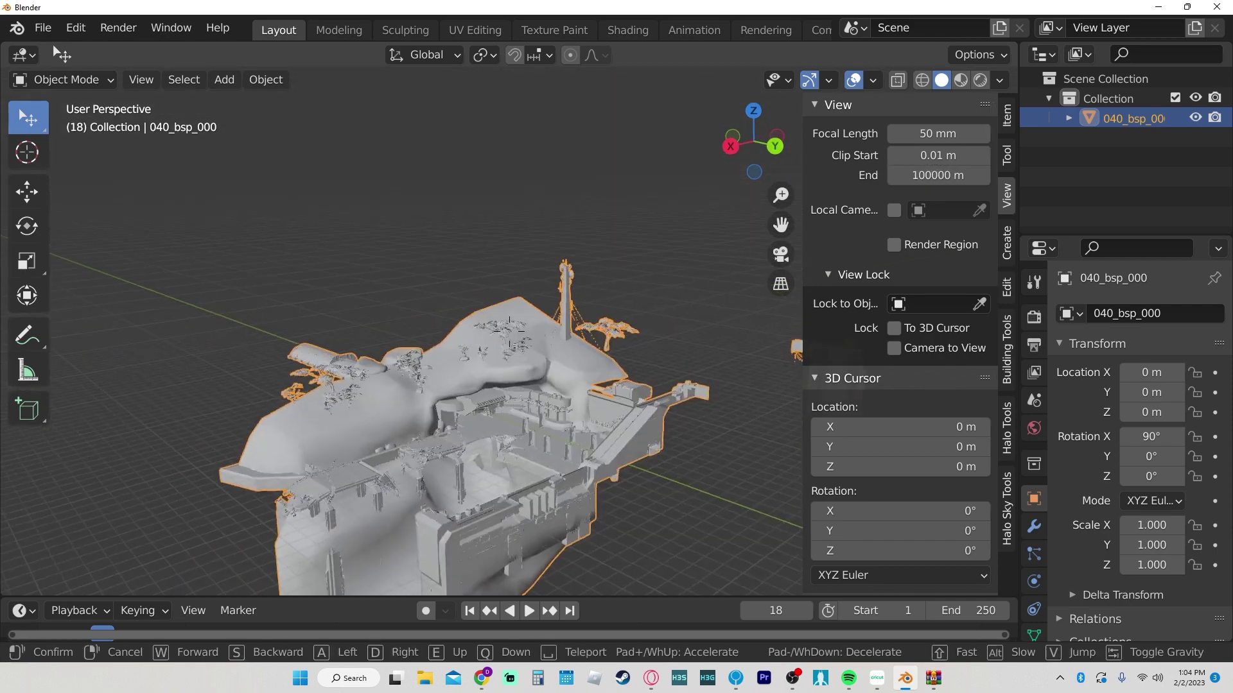
key("w")
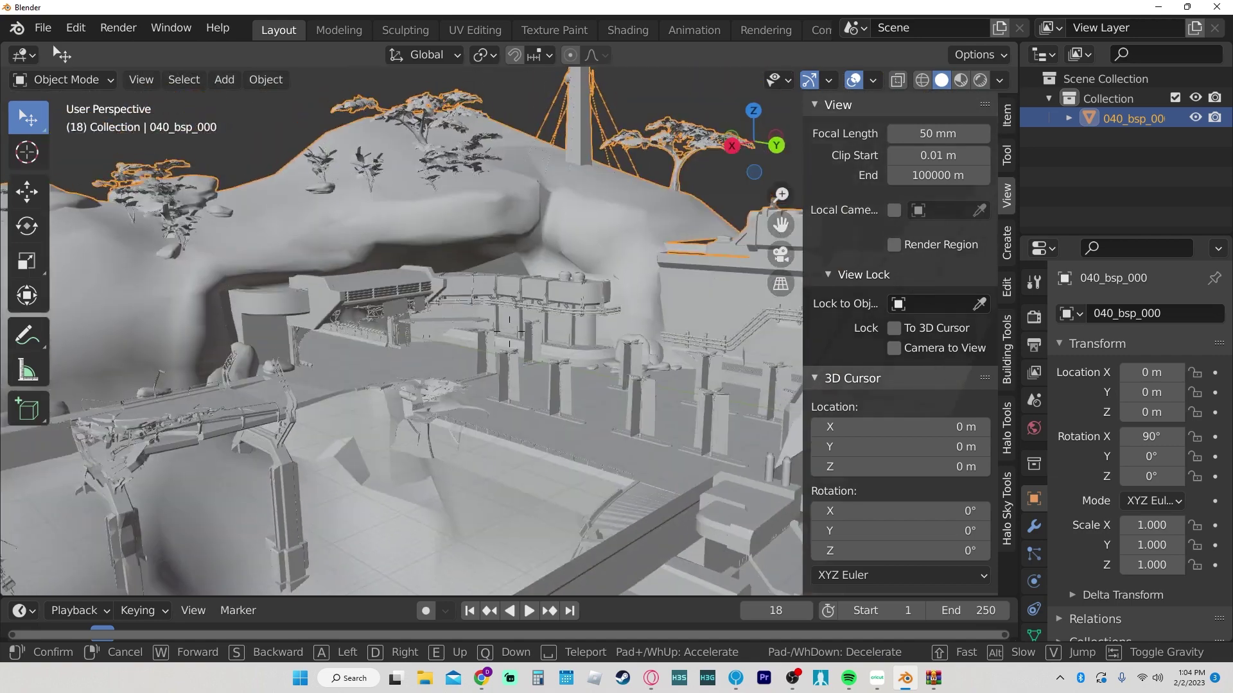
left_click(517, 337)
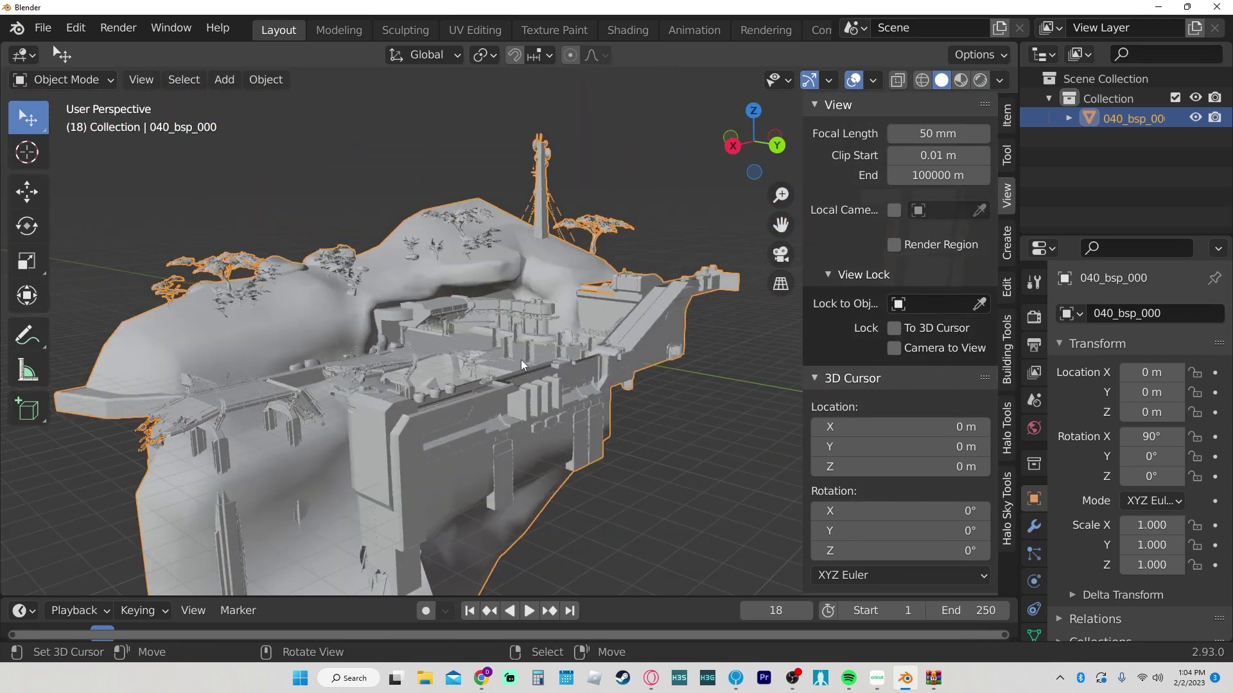
key("shift+grave")
key("w")
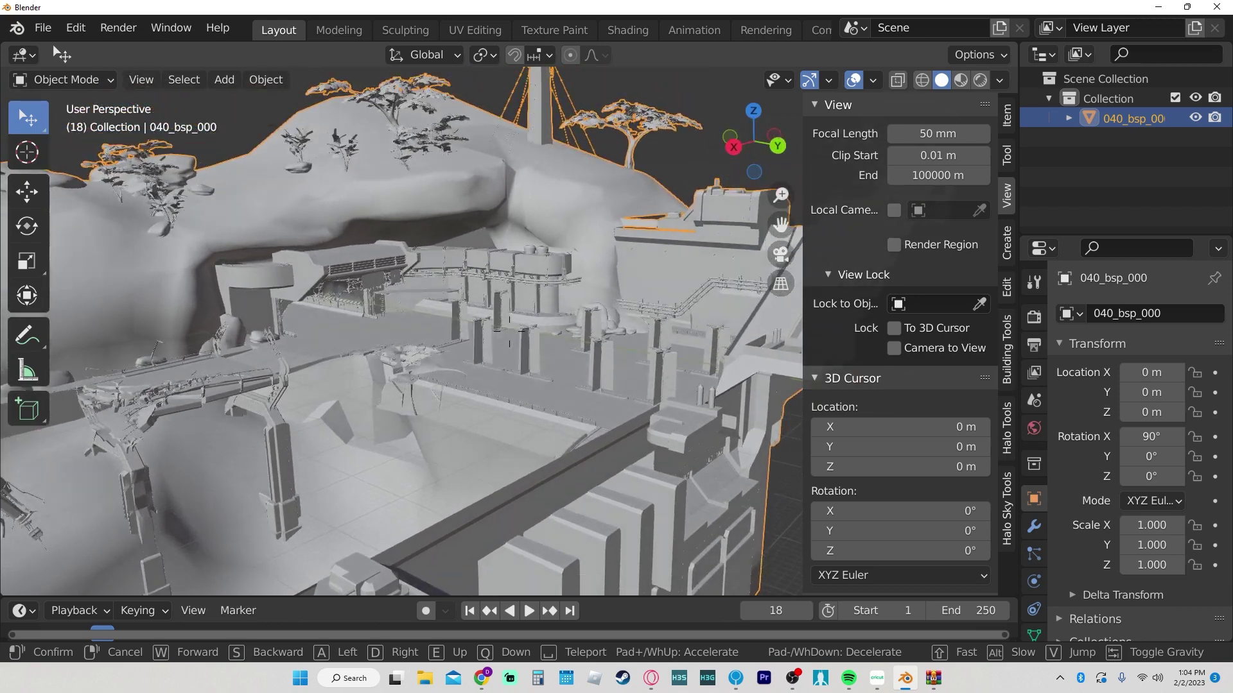
key("w")
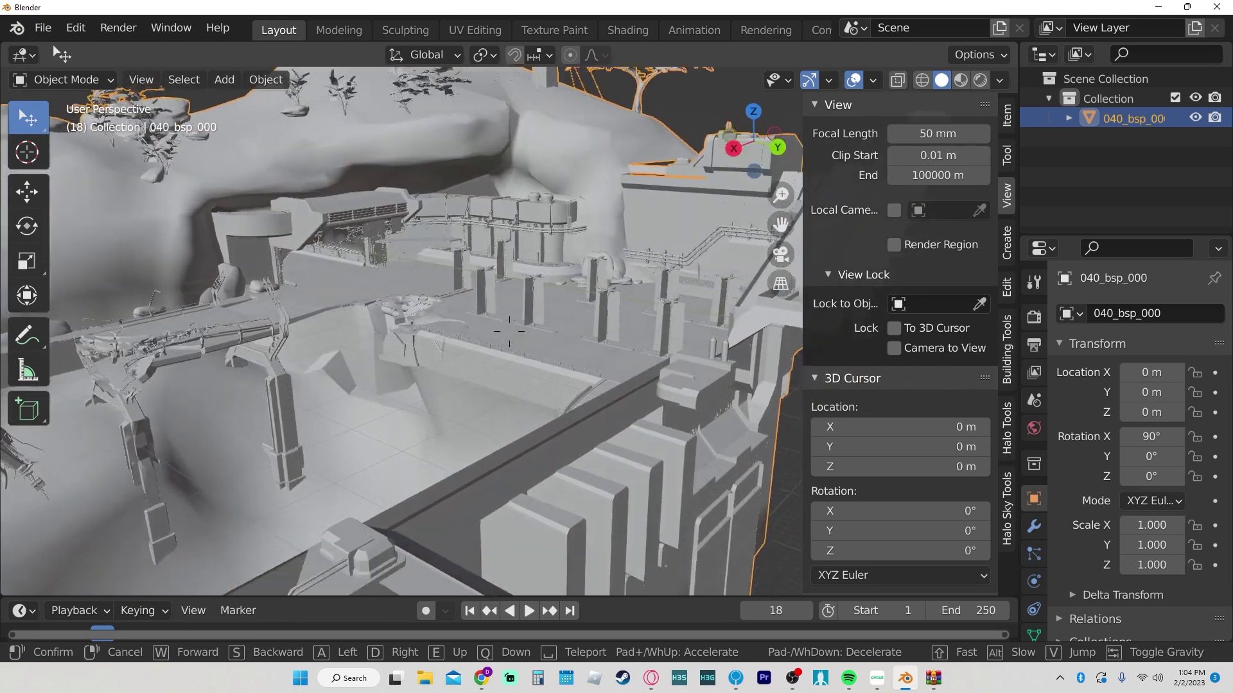
key("w")
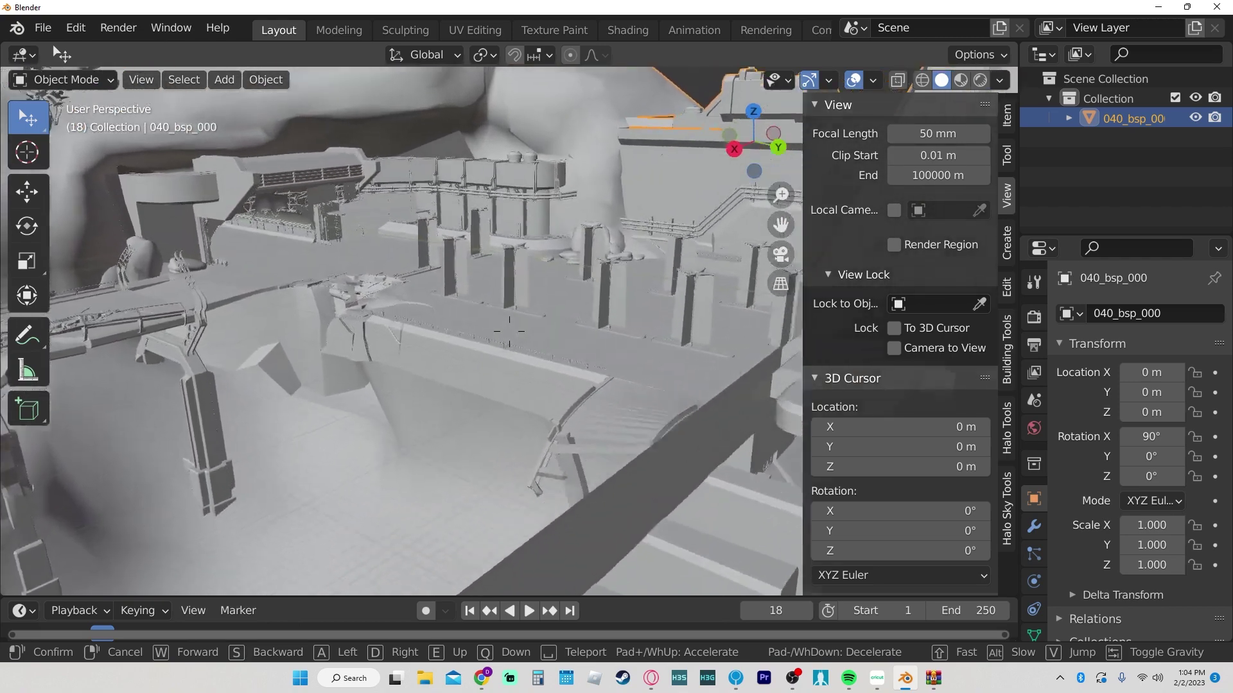
key("w")
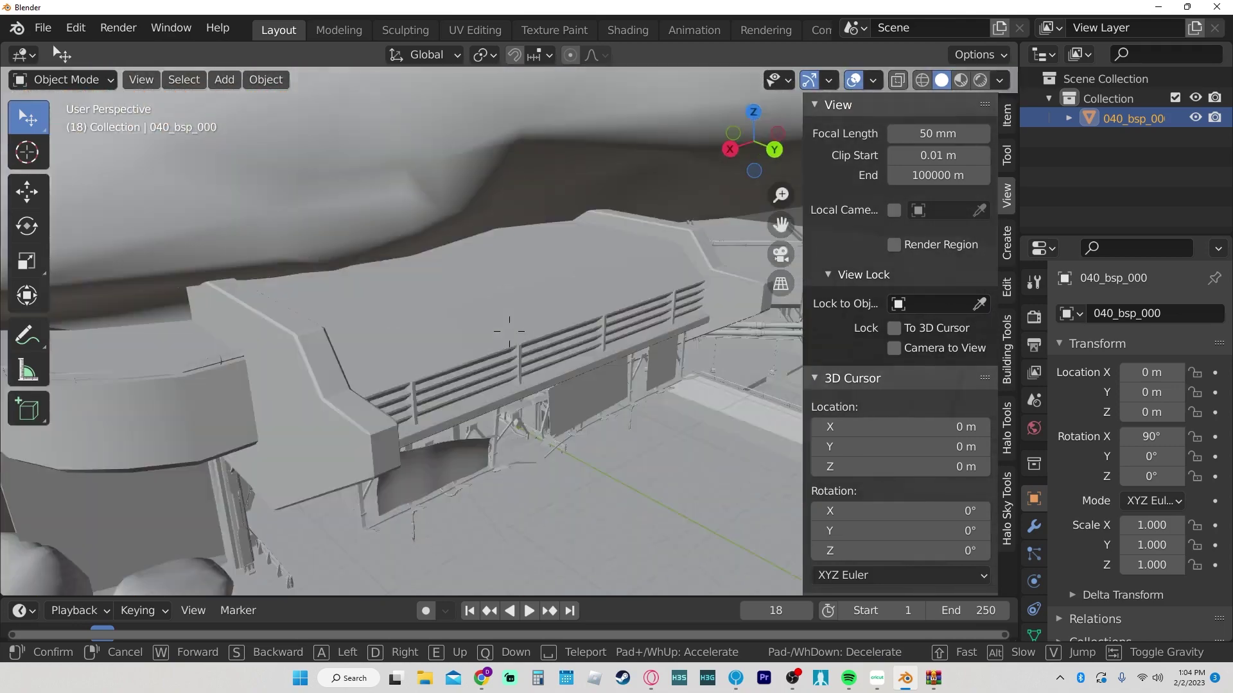
key("w")
key("w")
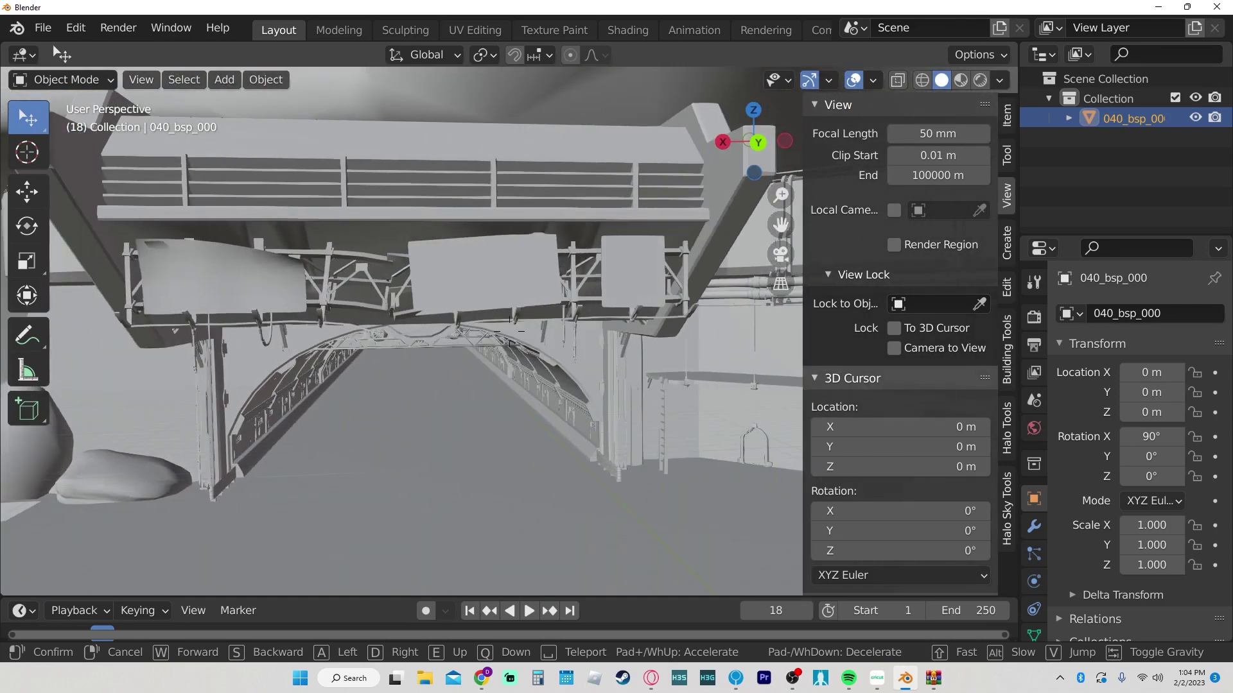
left_click(510, 332)
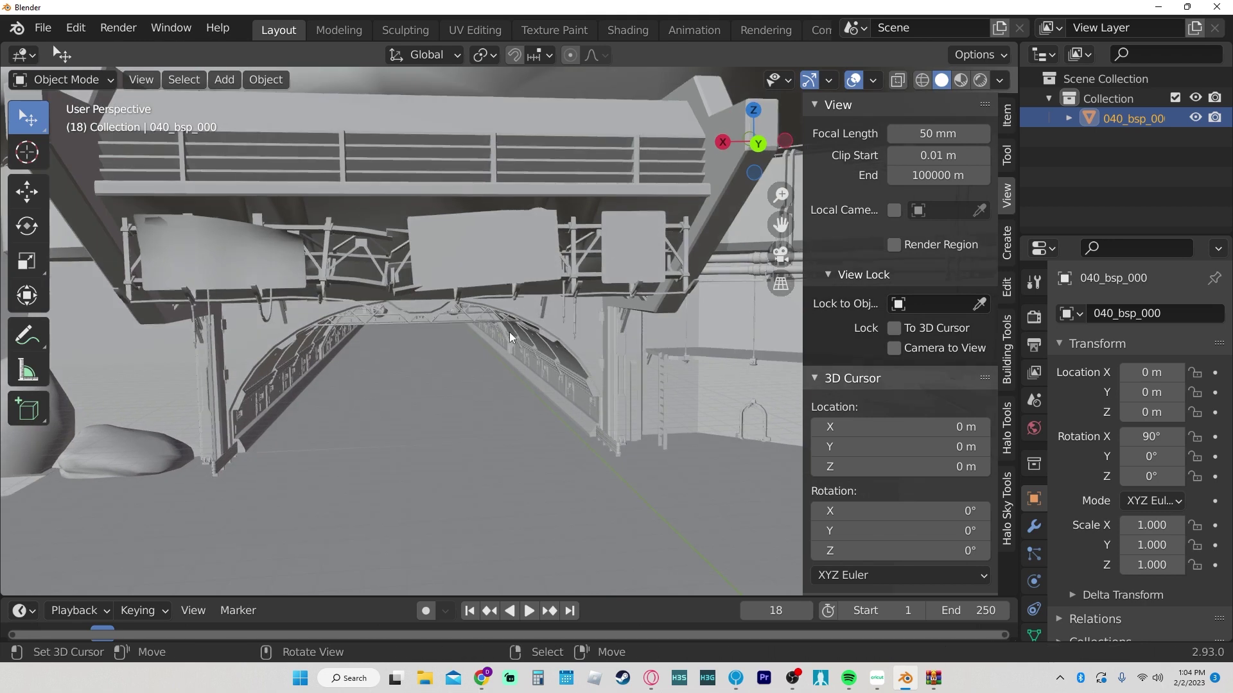
Switch the viewport to Material Preview shading and fly around the textured road and CHECKPOINT sign.
left_click(980, 80)
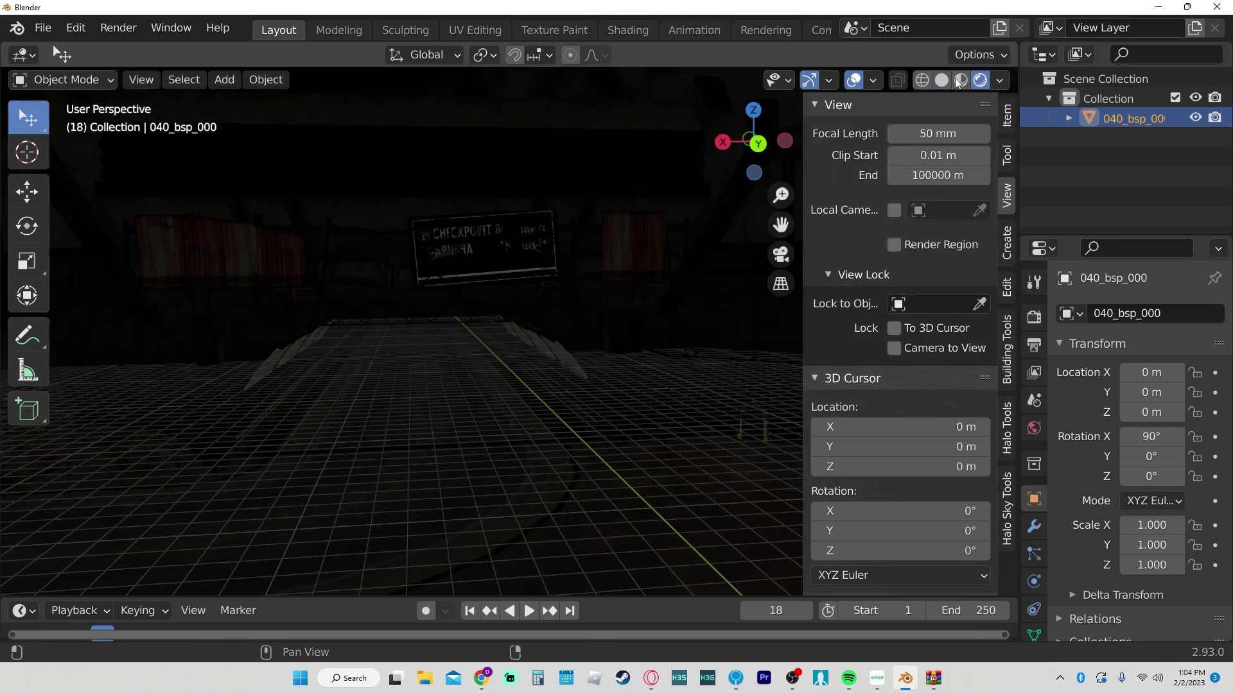
left_click(959, 80)
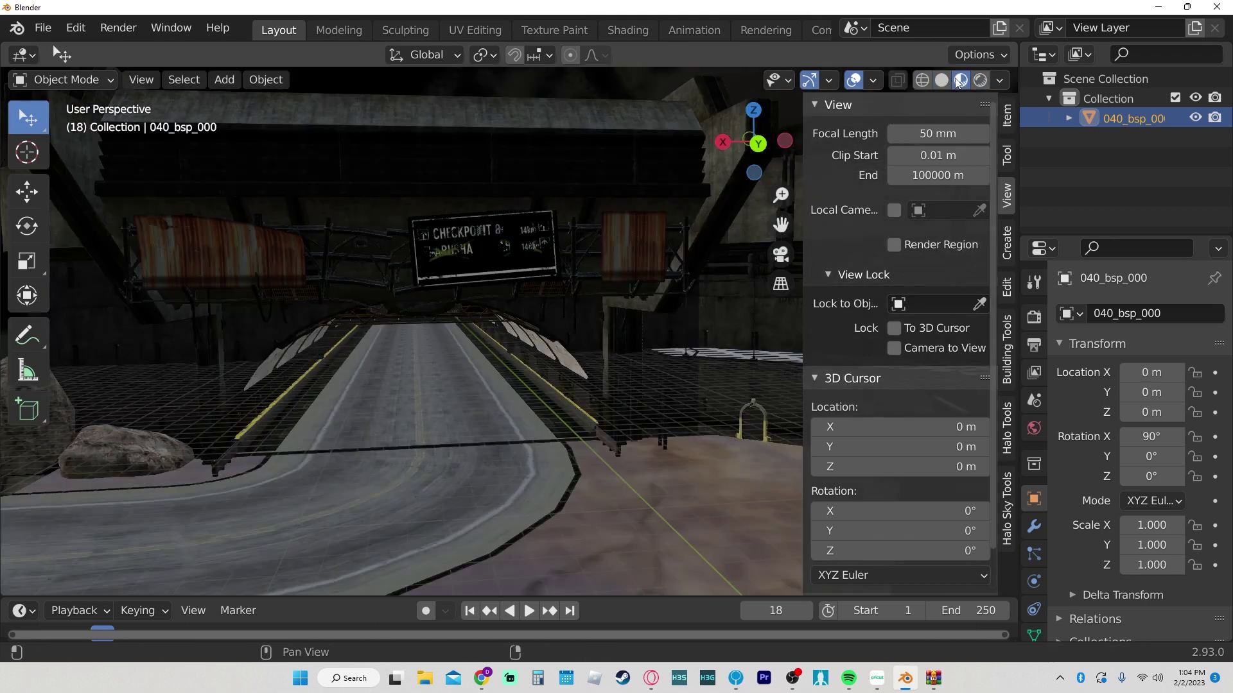
key("shift+grave")
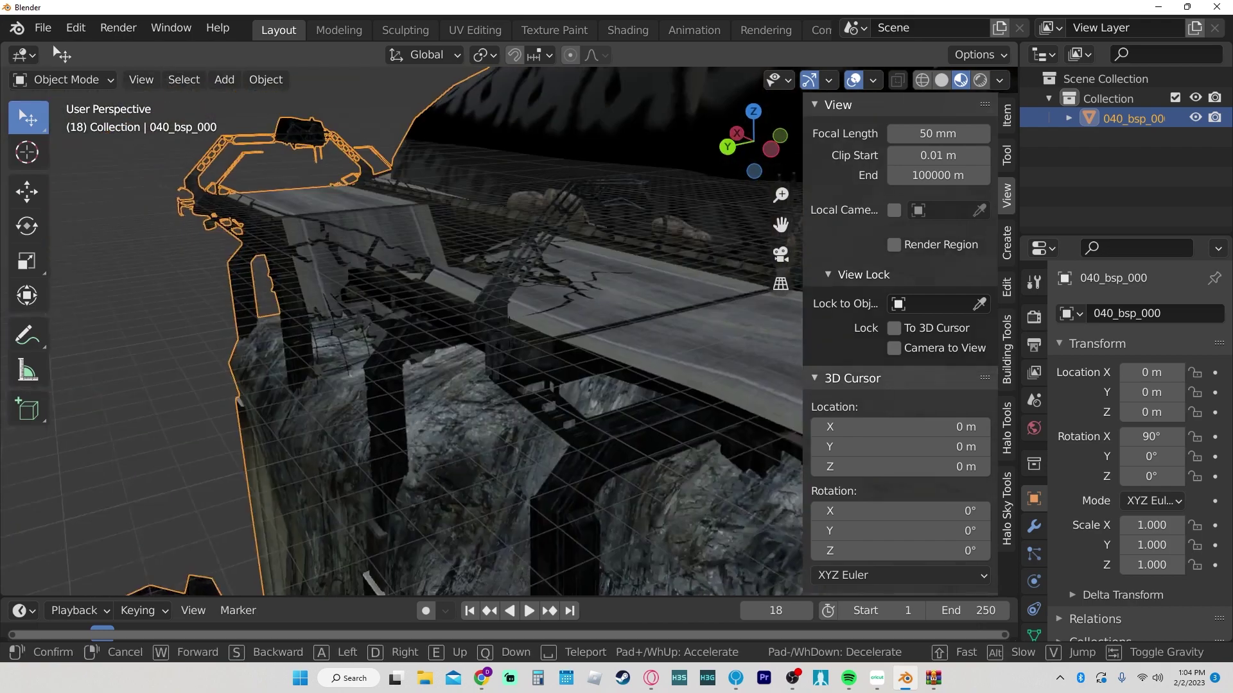
key("w")
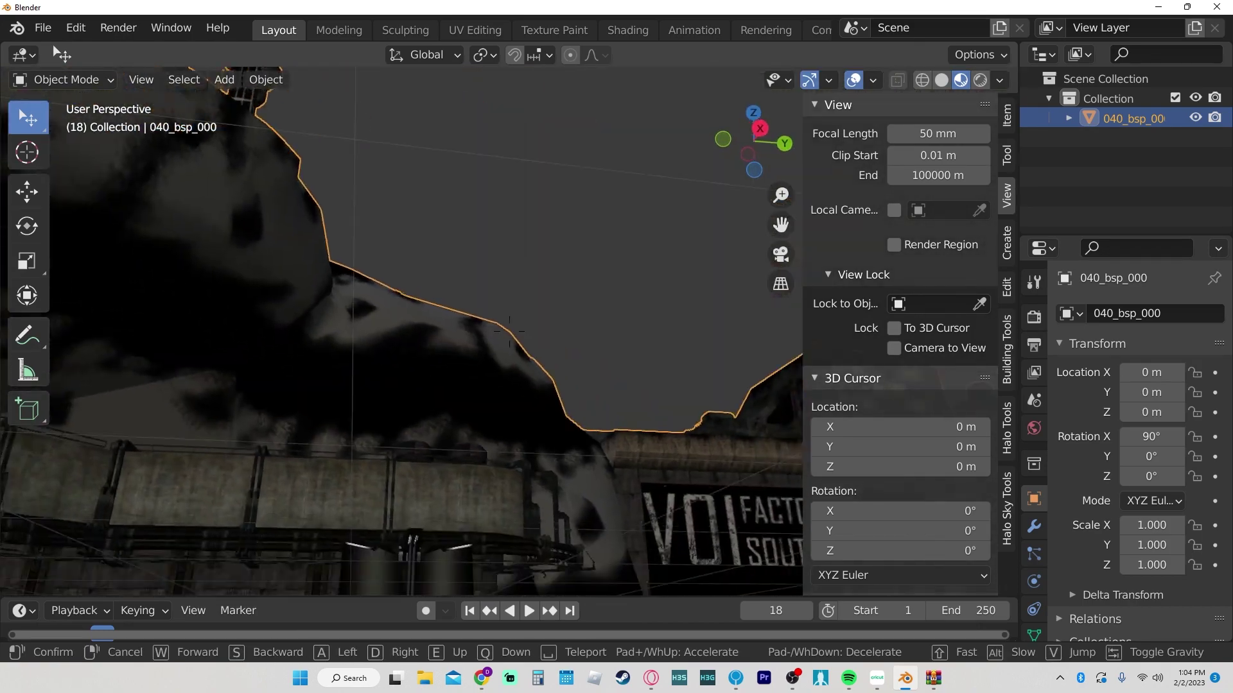
key("Escape")
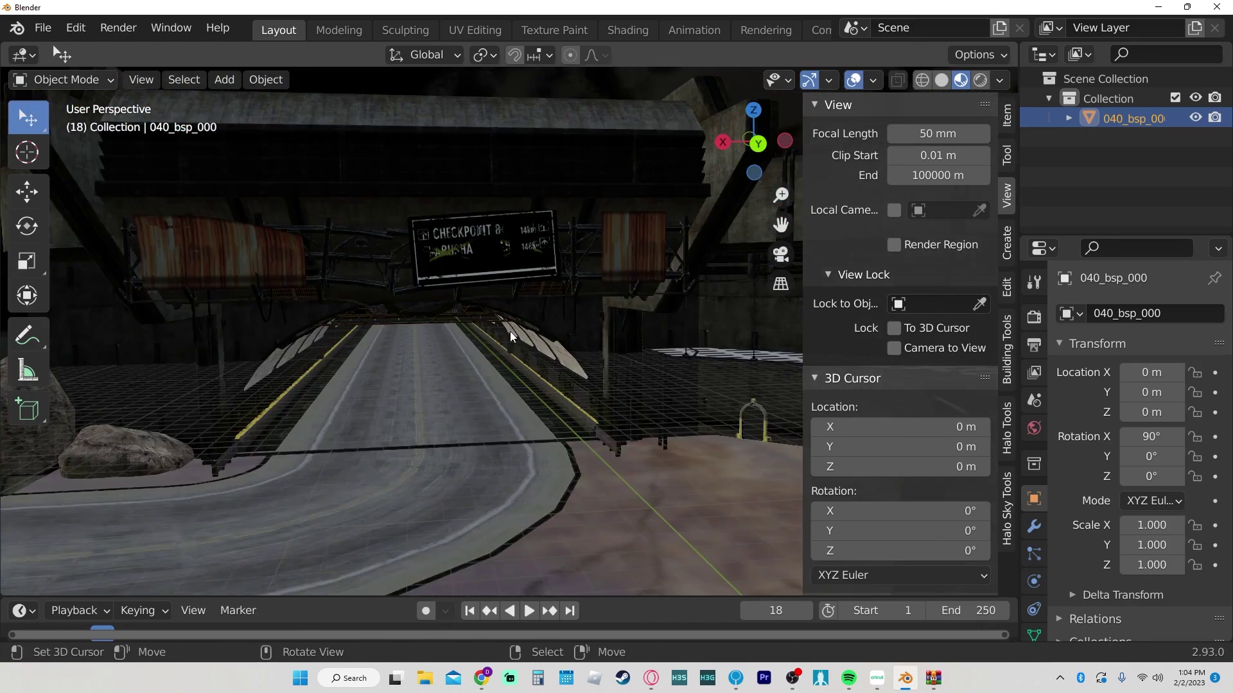
left_click_drag(510, 332, 526, 337)
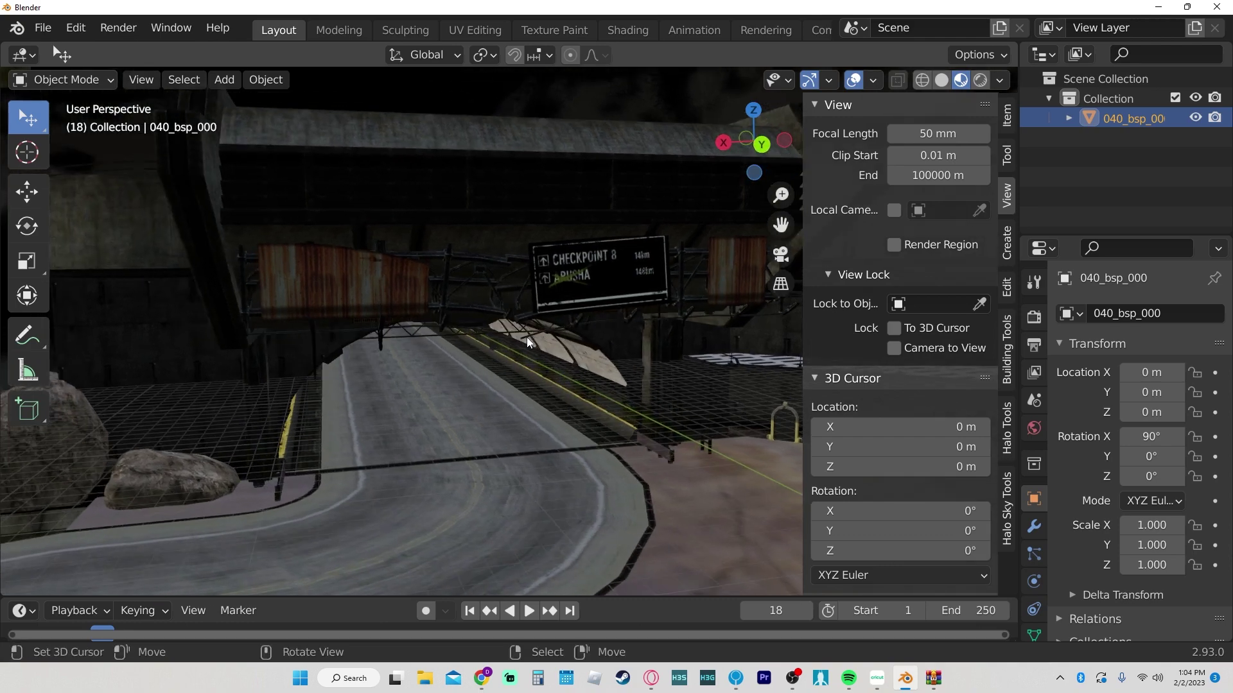